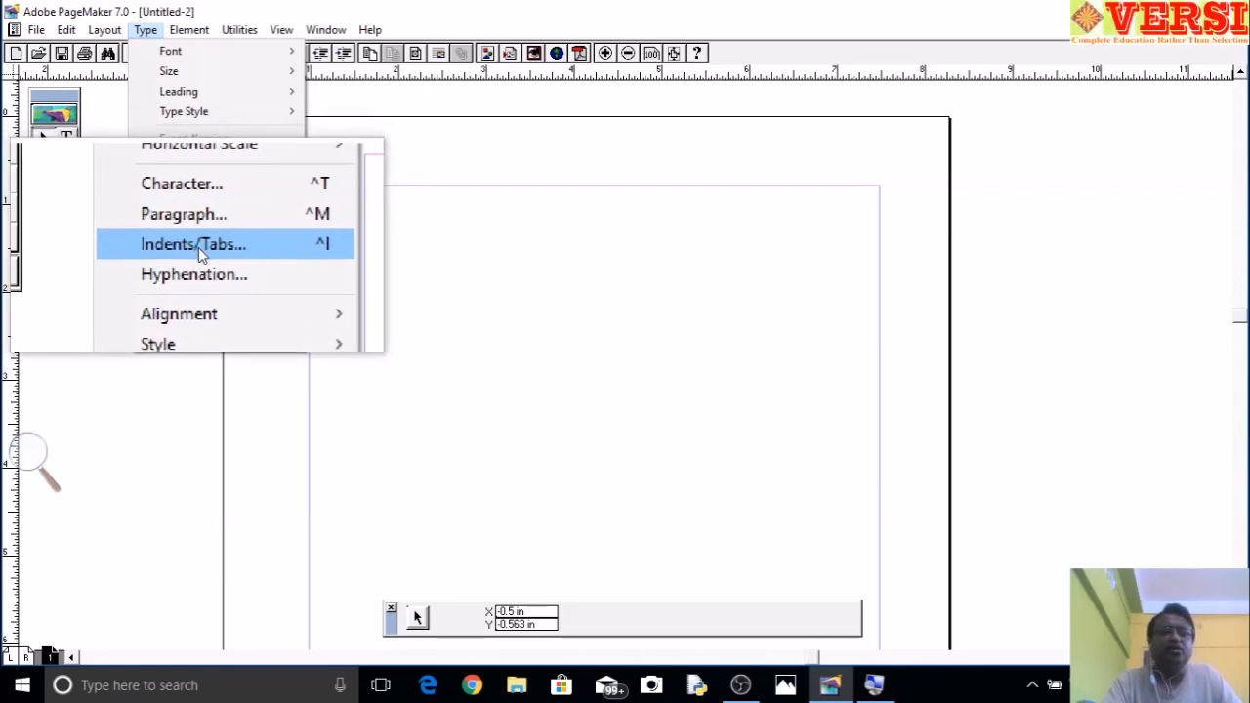
- Set centred tab stops at about 1.5, 2.75, 4 and 5.5 inches with no leader
click(198, 247)
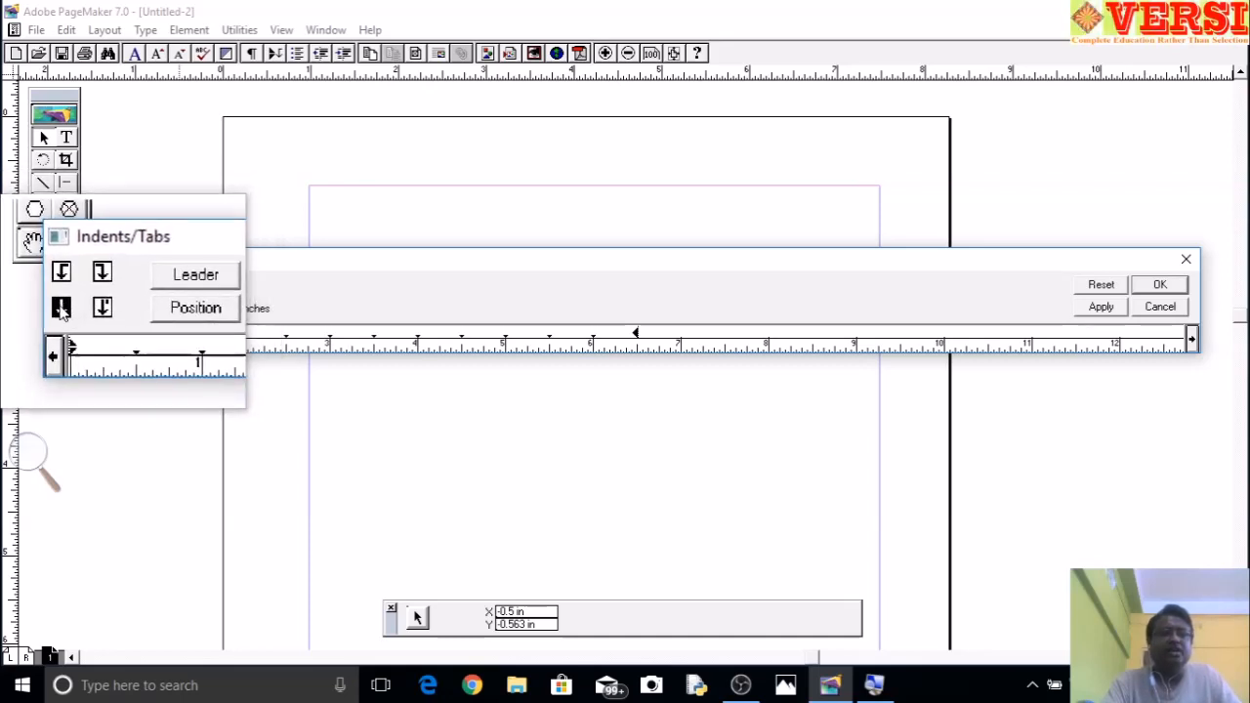
click(87, 306)
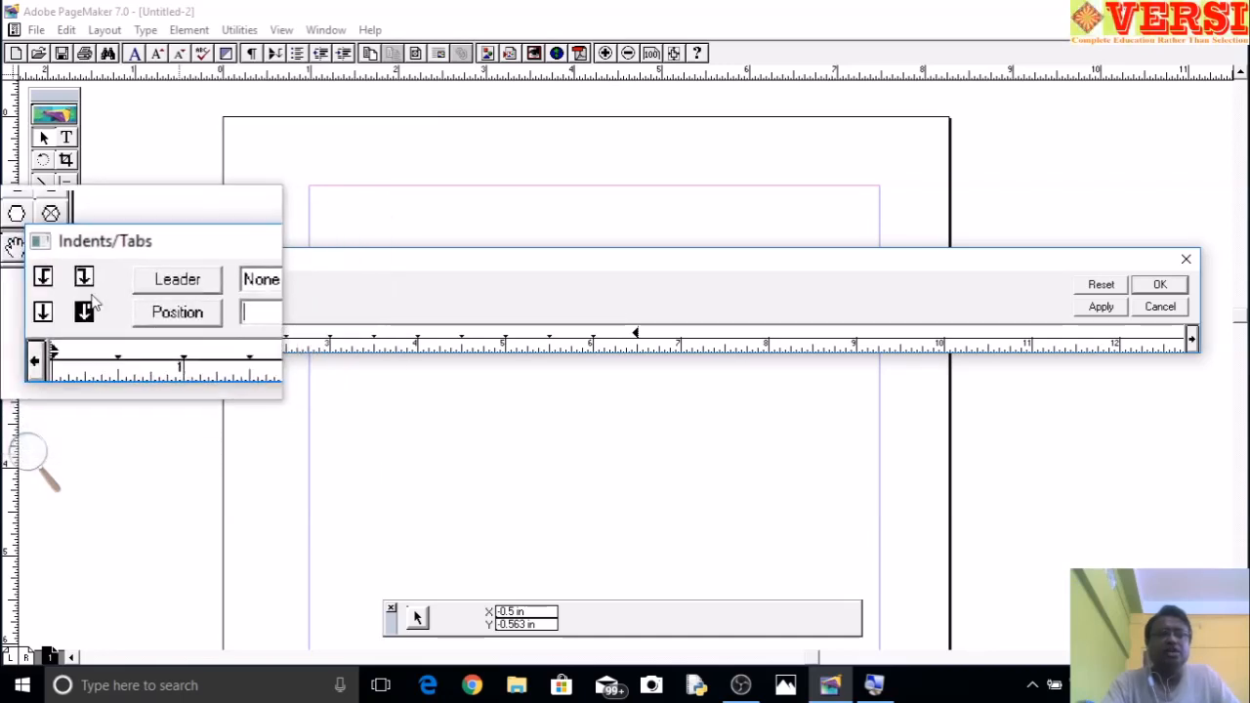
click(62, 310)
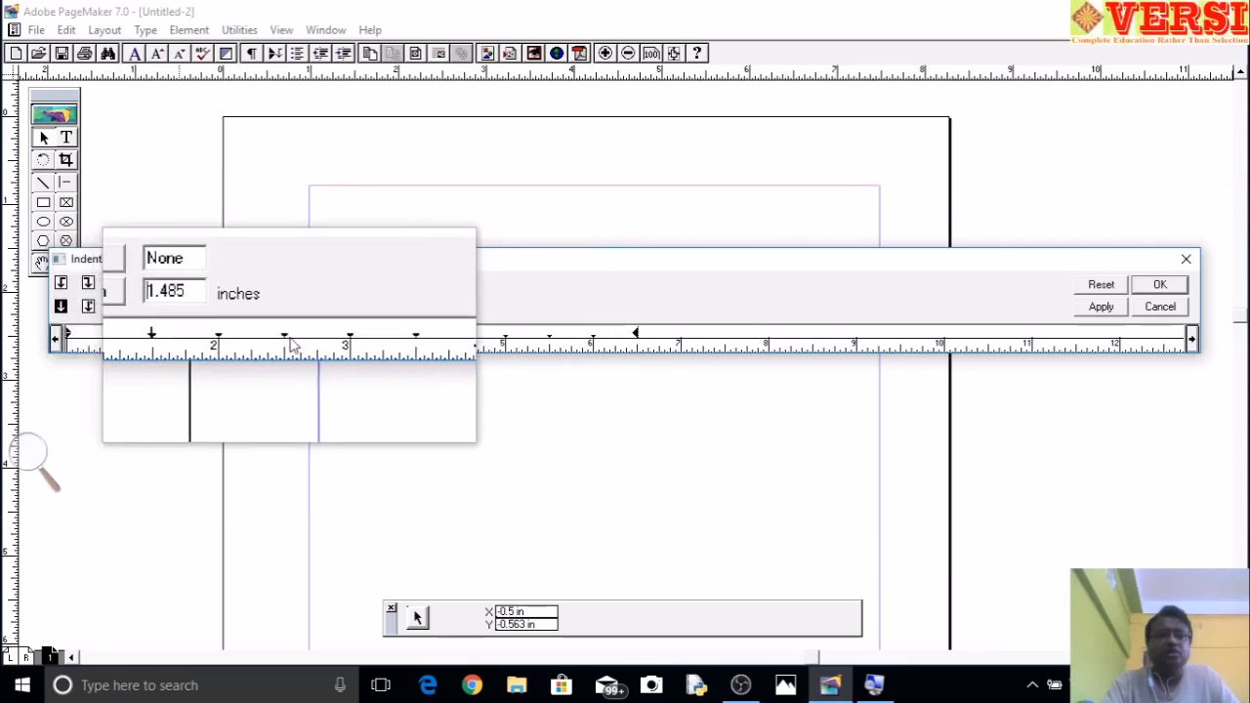
click(309, 343)
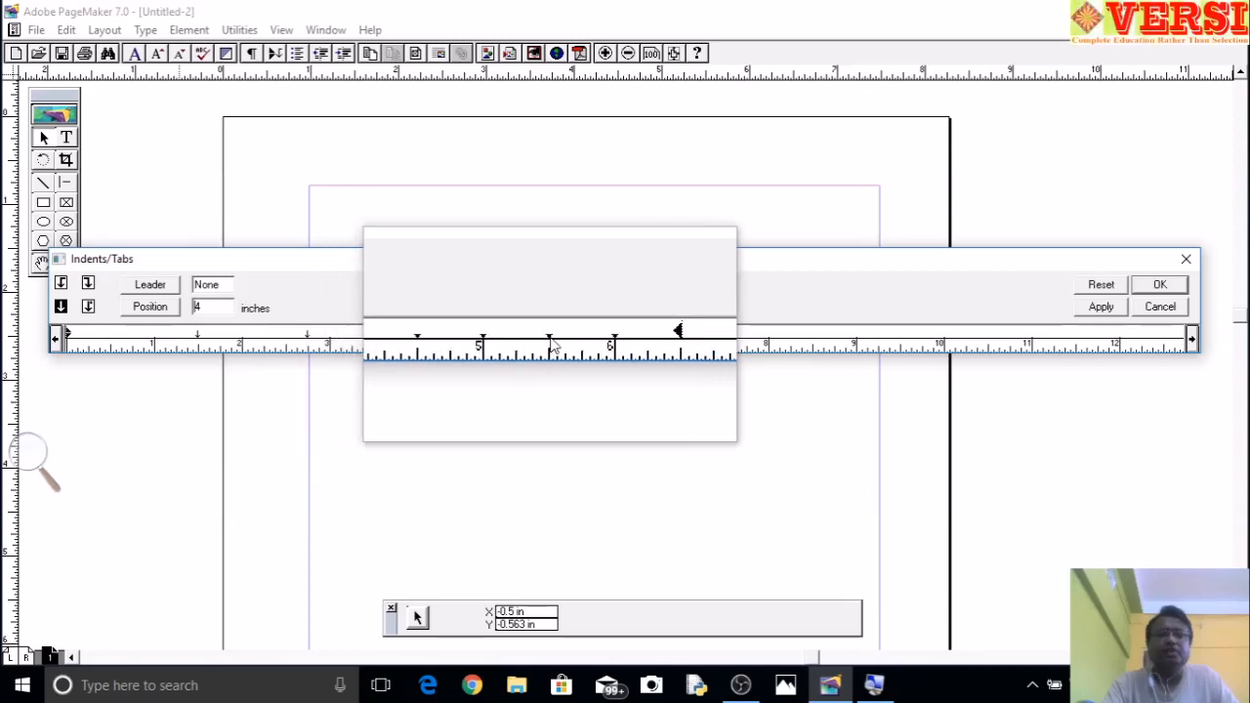
click(533, 338)
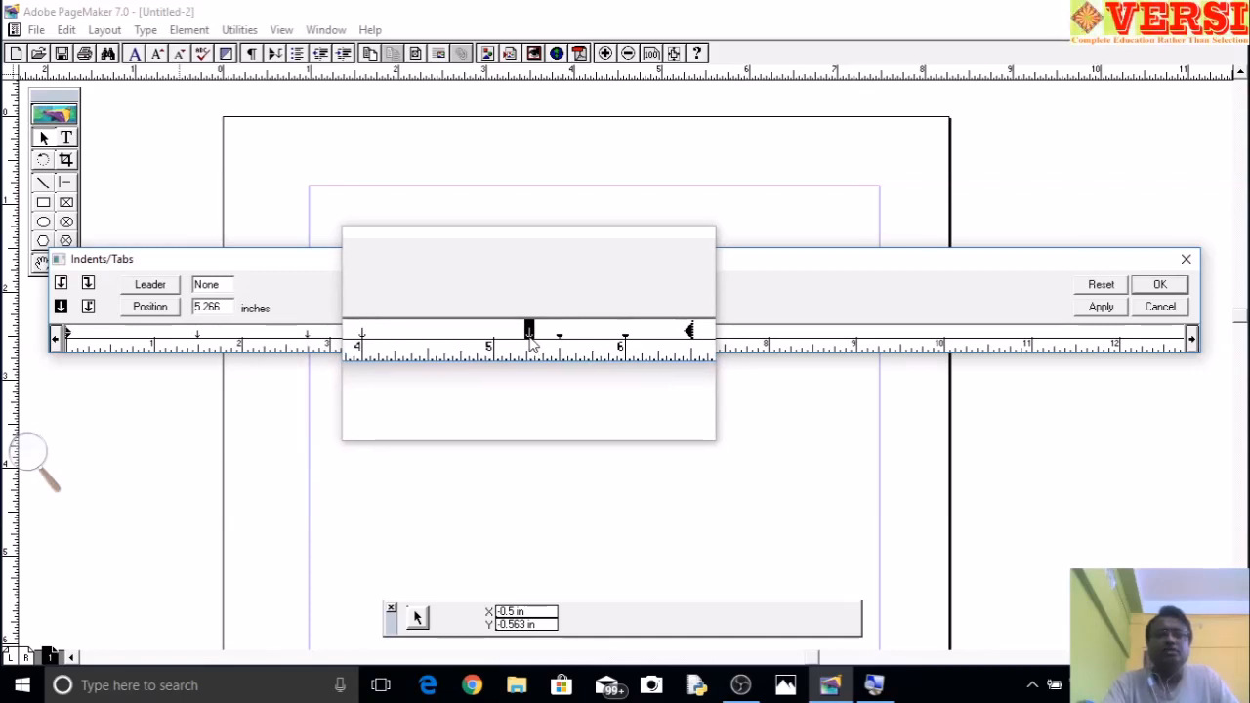
drag(533, 338, 551, 344)
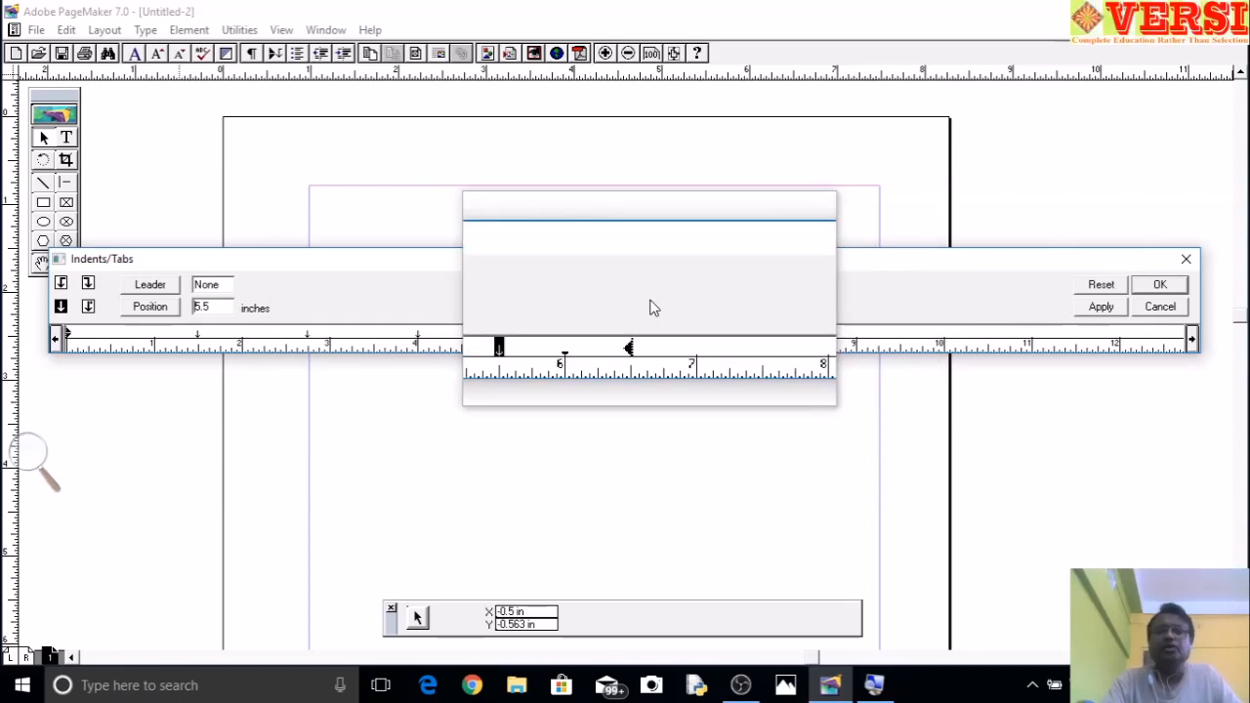
click(1158, 284)
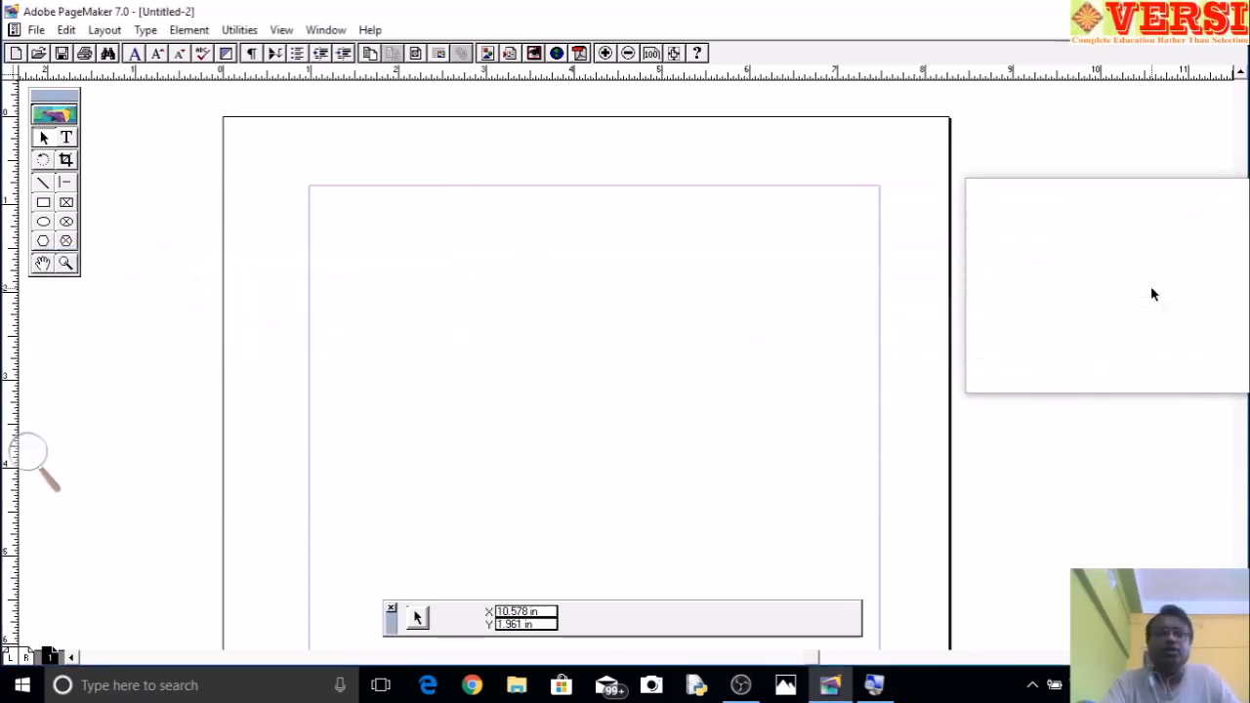
- Enter the tab-separated heading row ITEM, QTY, PRICE and DIS at the top of the page
click(66, 142)
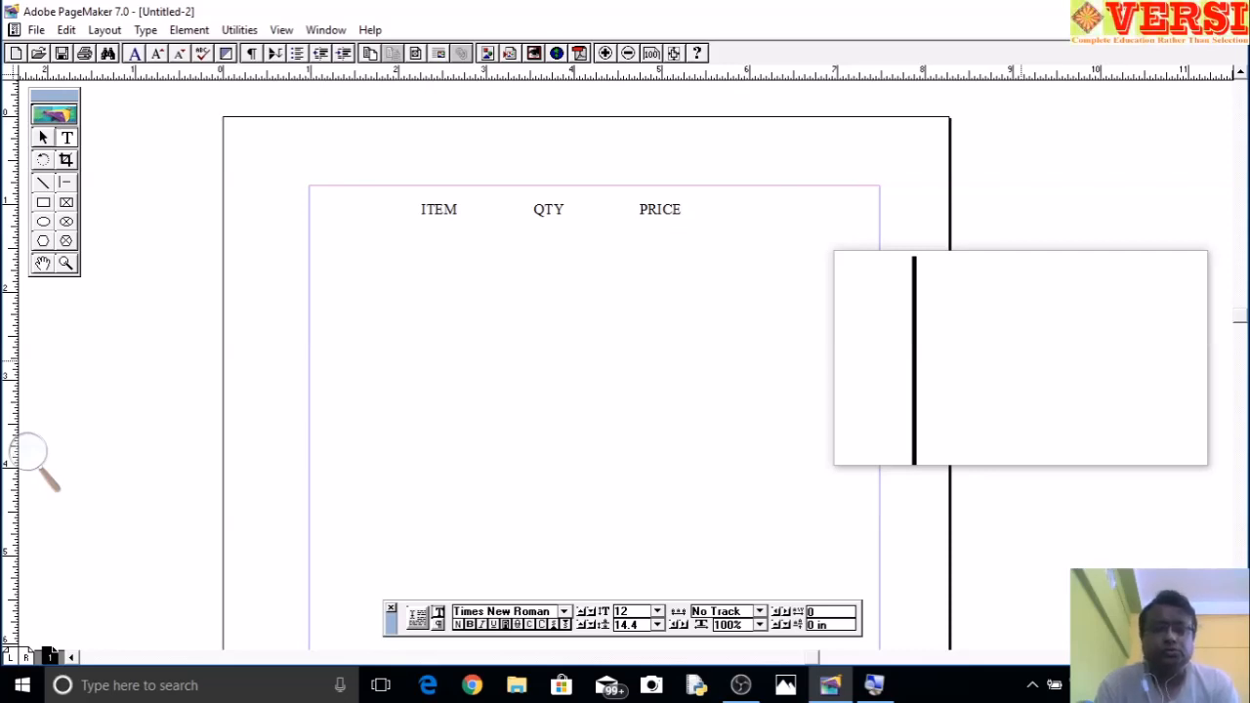
text(IS)
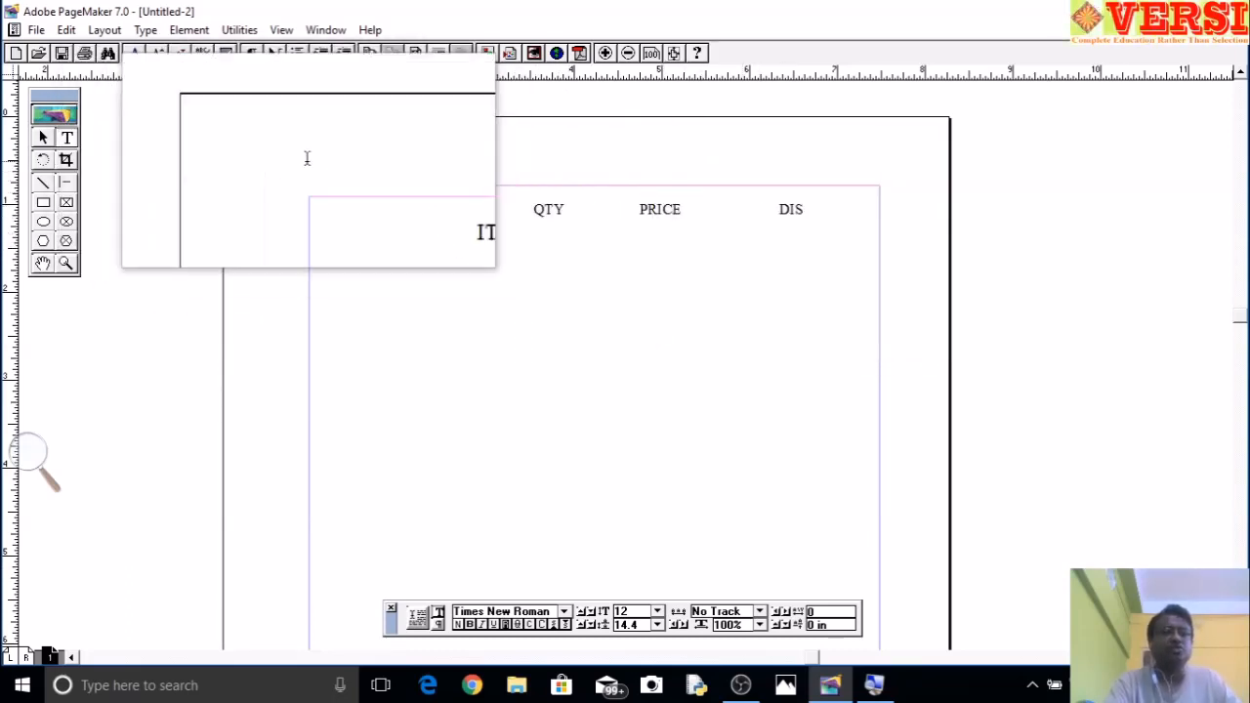
- For the line below the headings, change the 4-inch and 5.5-inch tab stops to decimal alignment
click(145, 29)
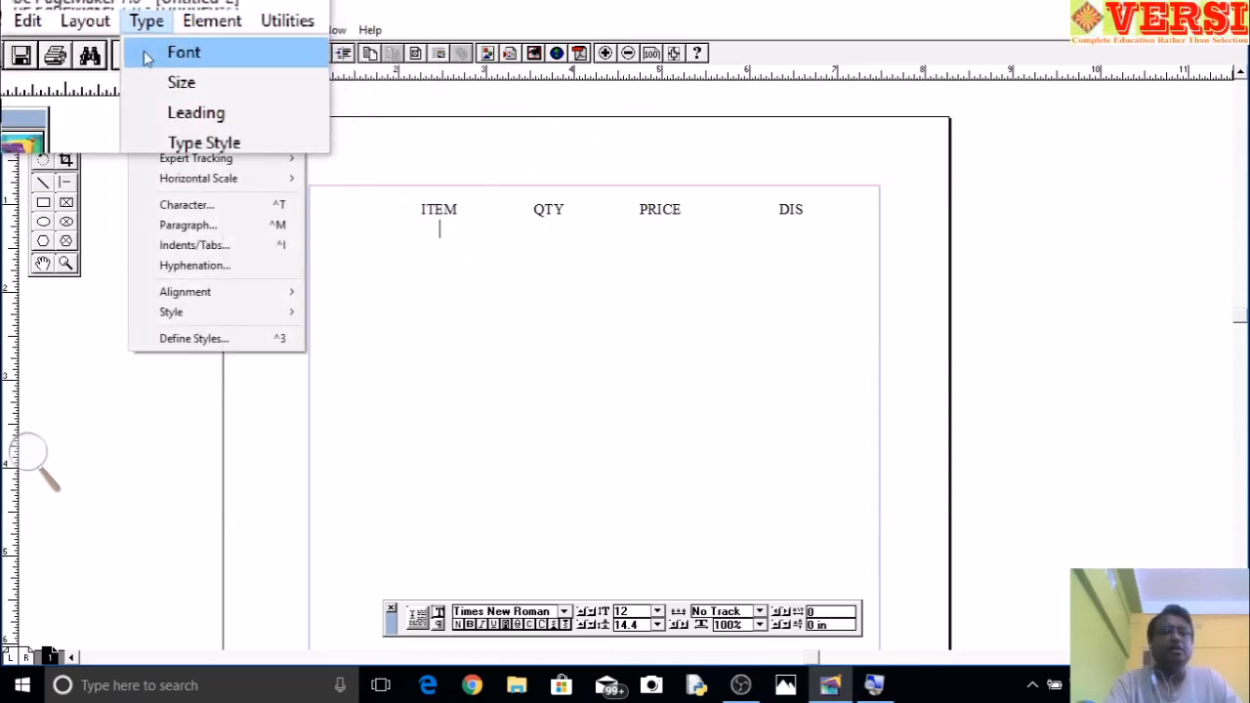
click(201, 245)
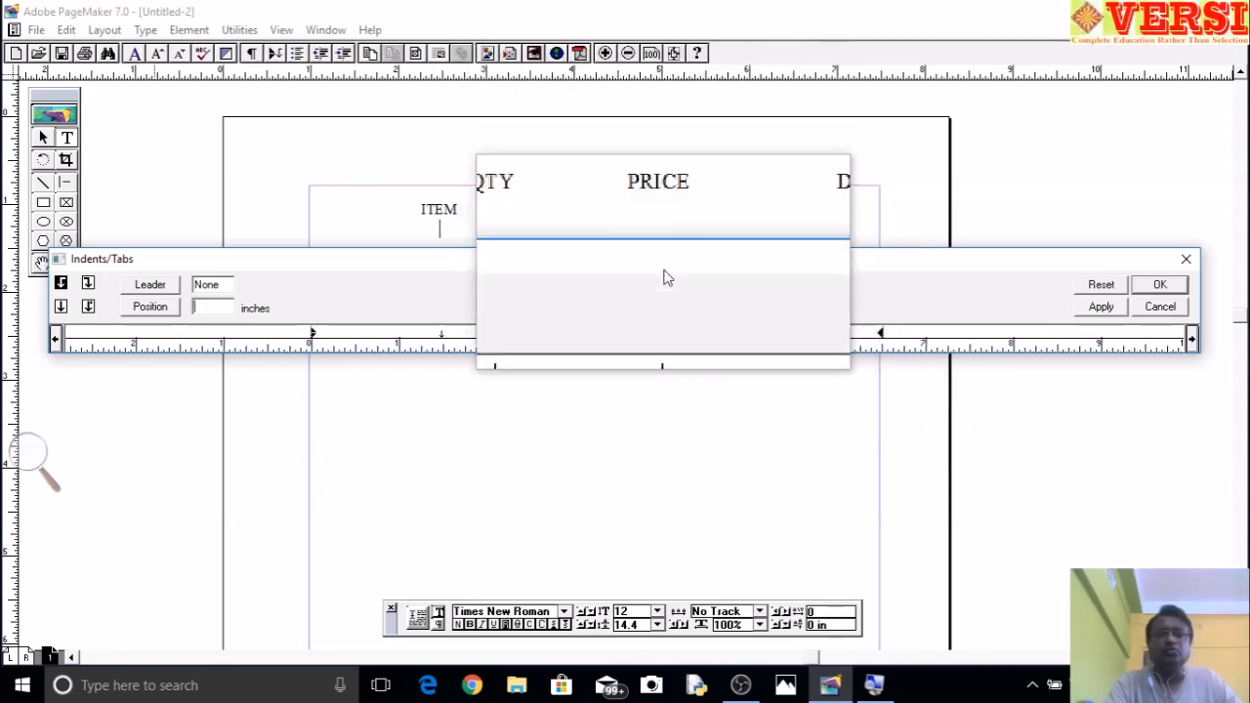
click(660, 333)
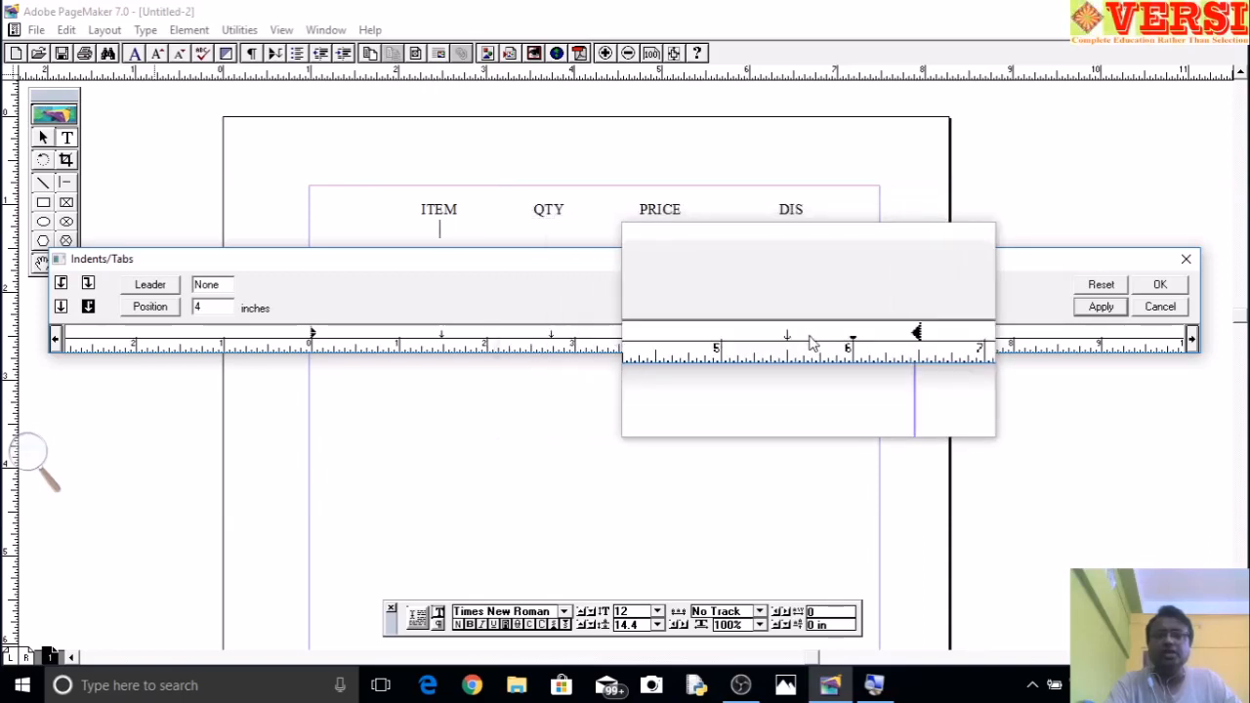
click(793, 335)
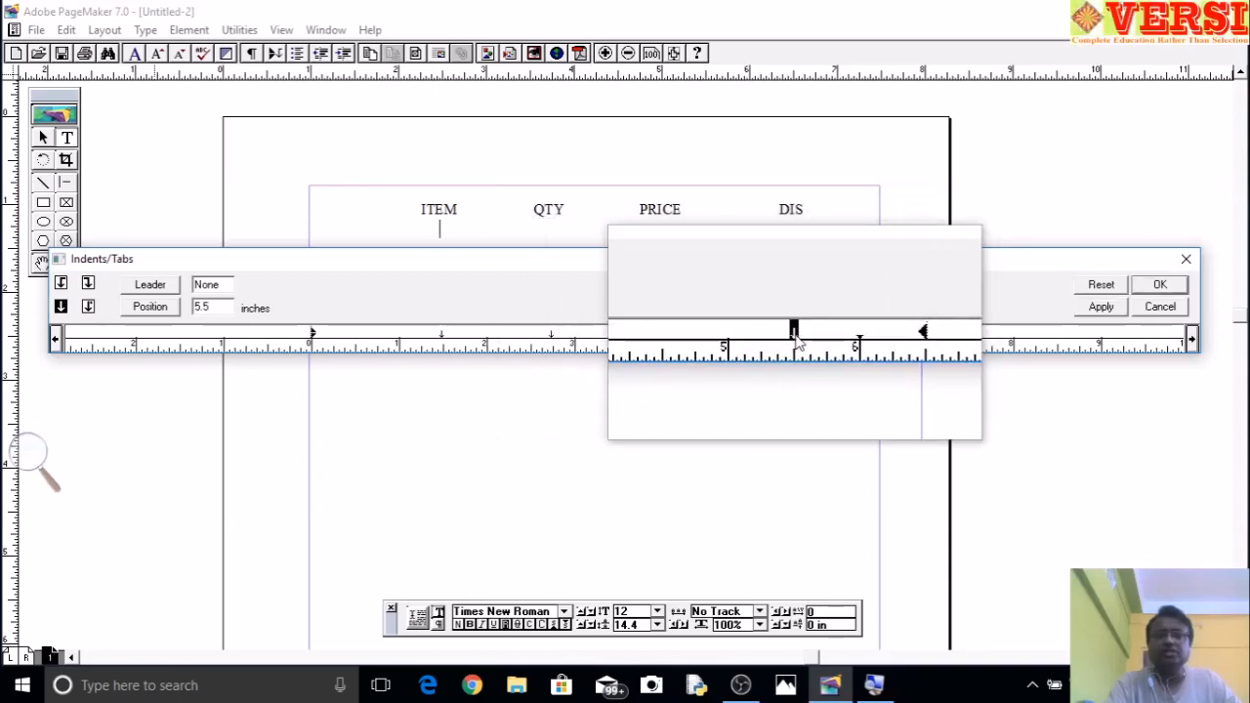
click(88, 308)
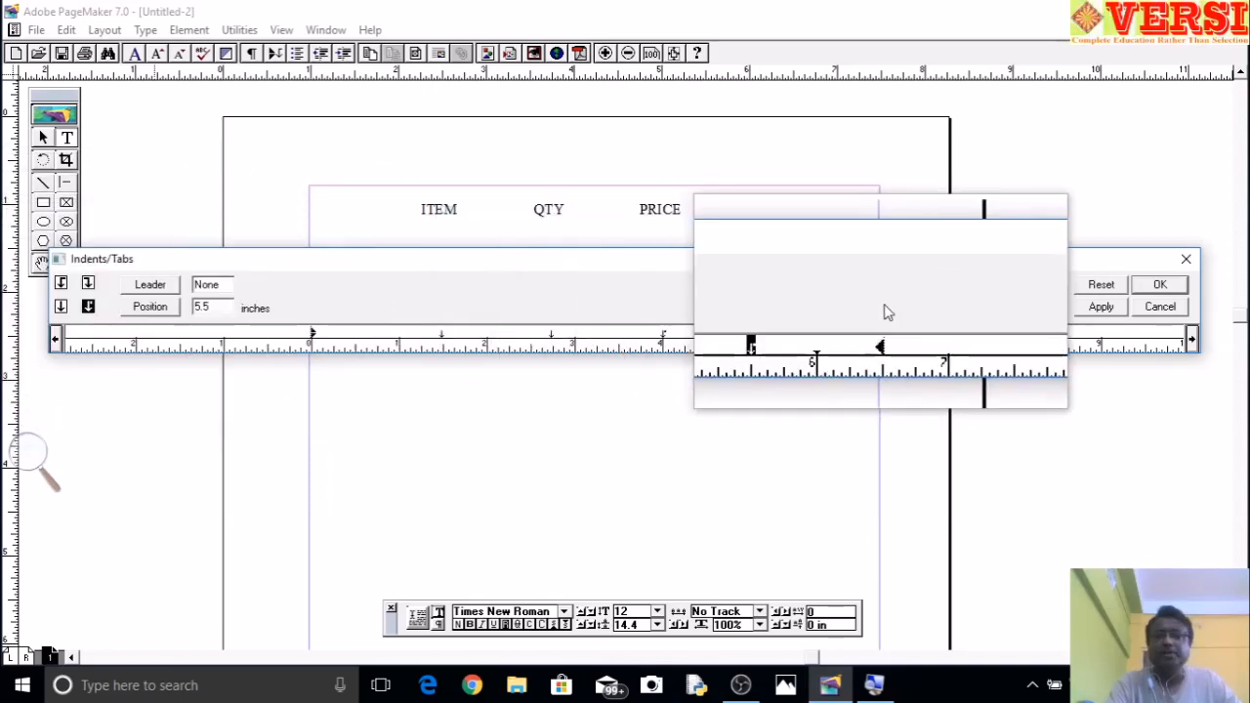
click(1098, 309)
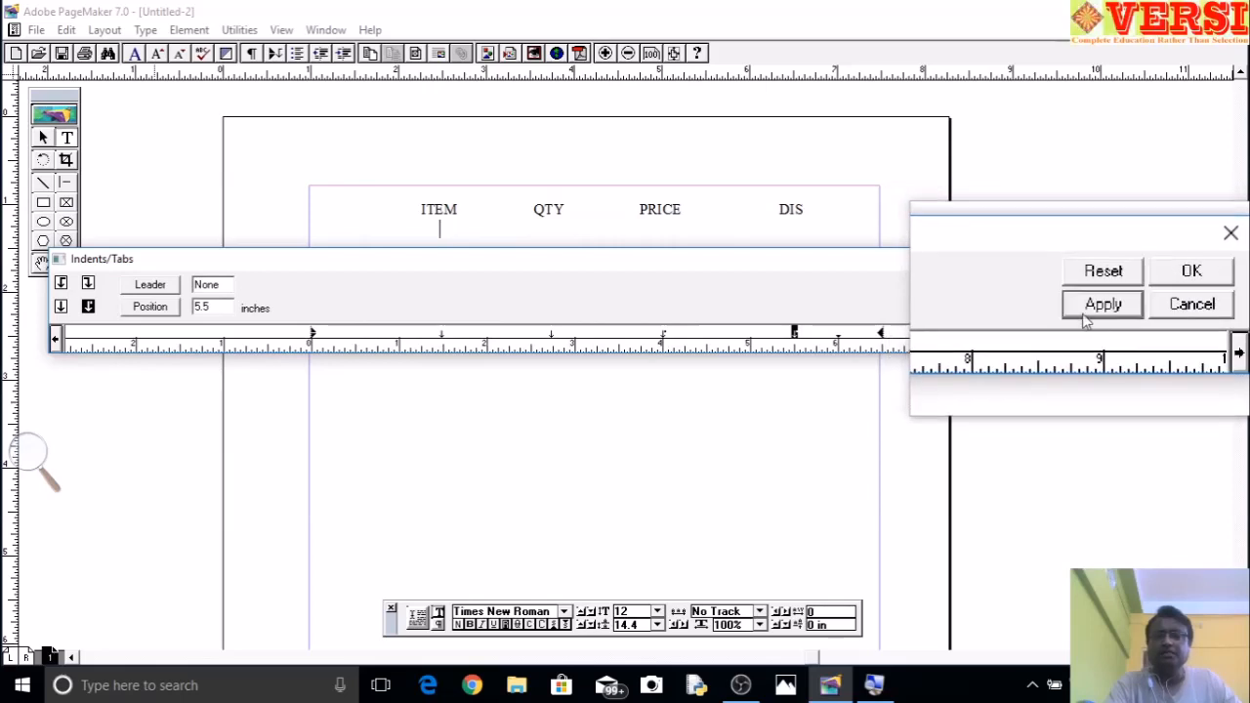
click(1155, 284)
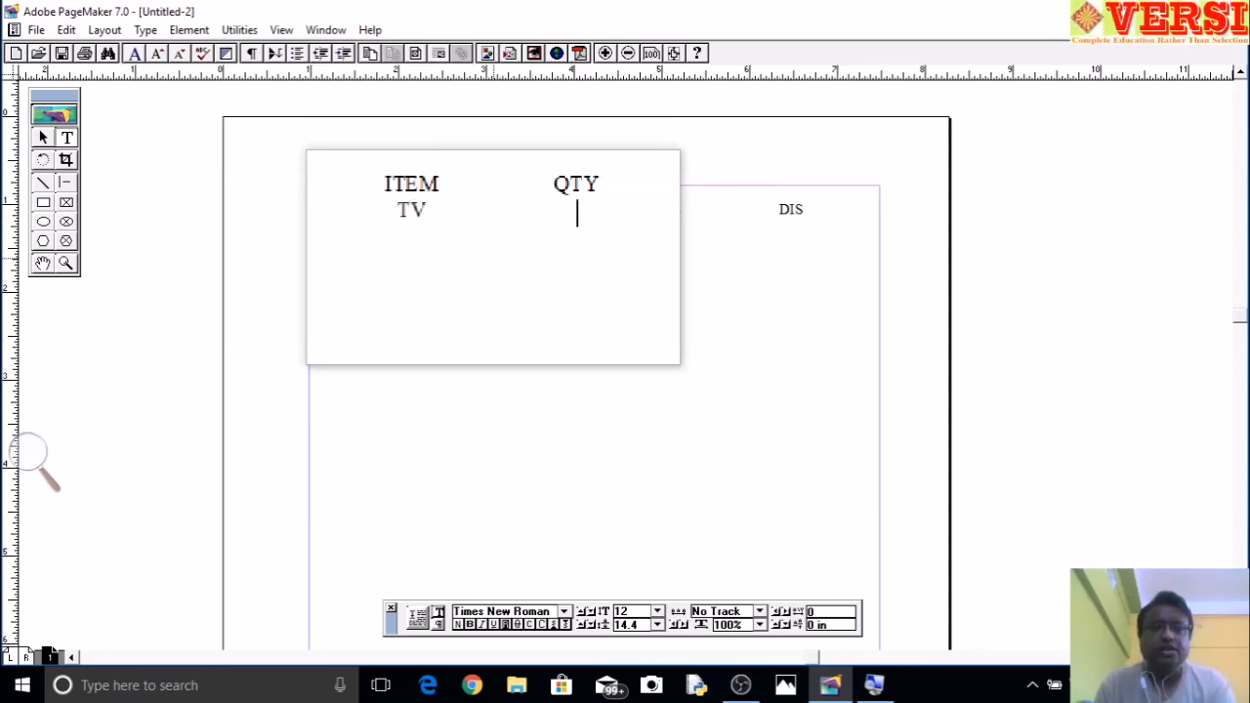
- Fill in the tabbed rows TV, 12, 21000.00, 5.5% and DVD, 10, 3000.00, 2.0% under the headings
text(12)
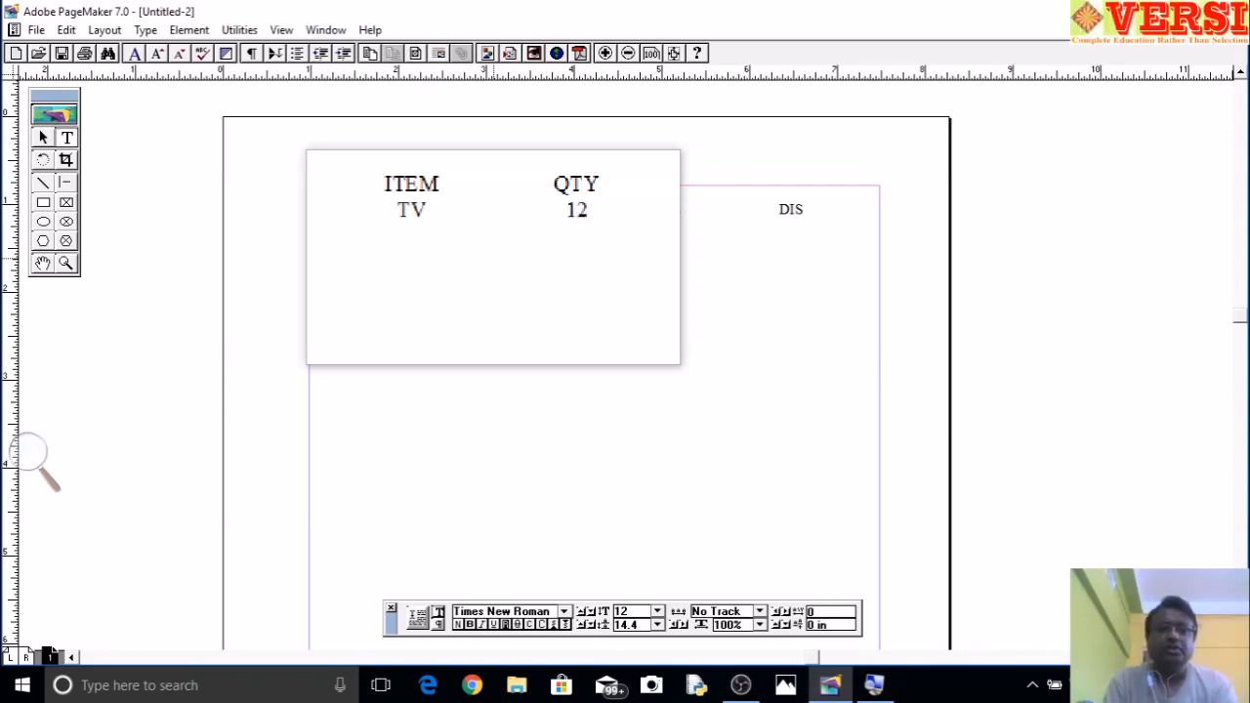
key(Tab)
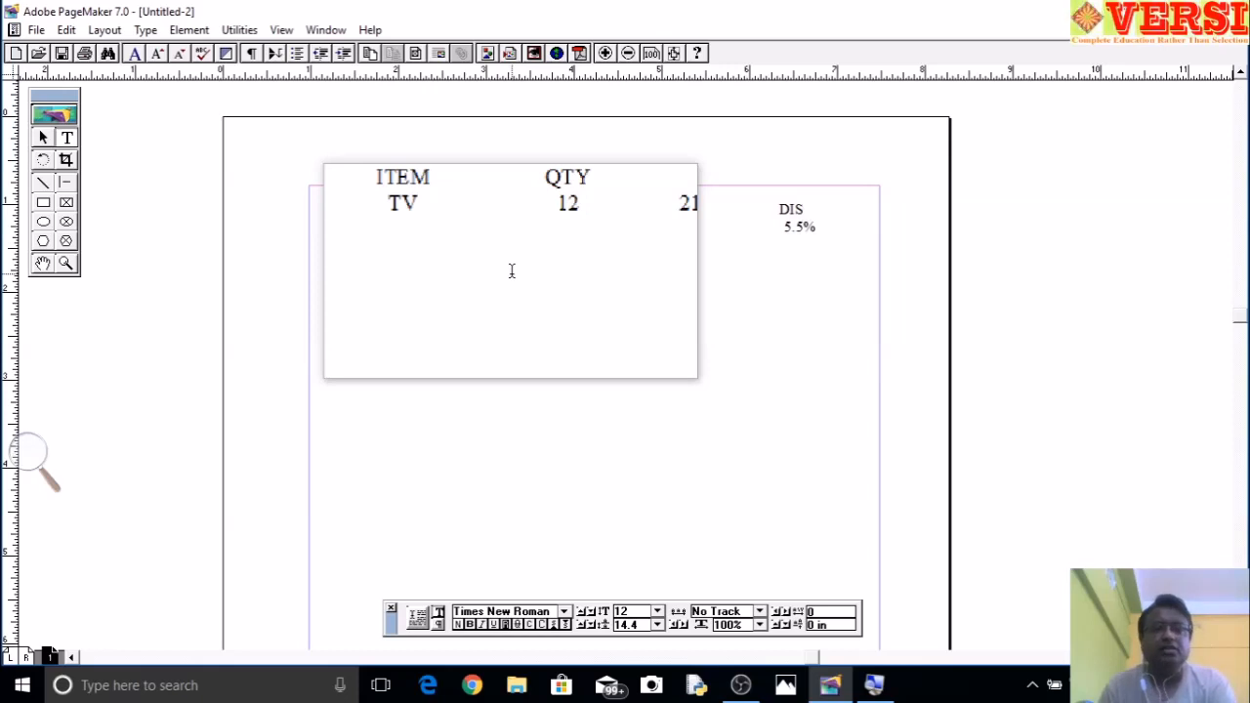
text(D)
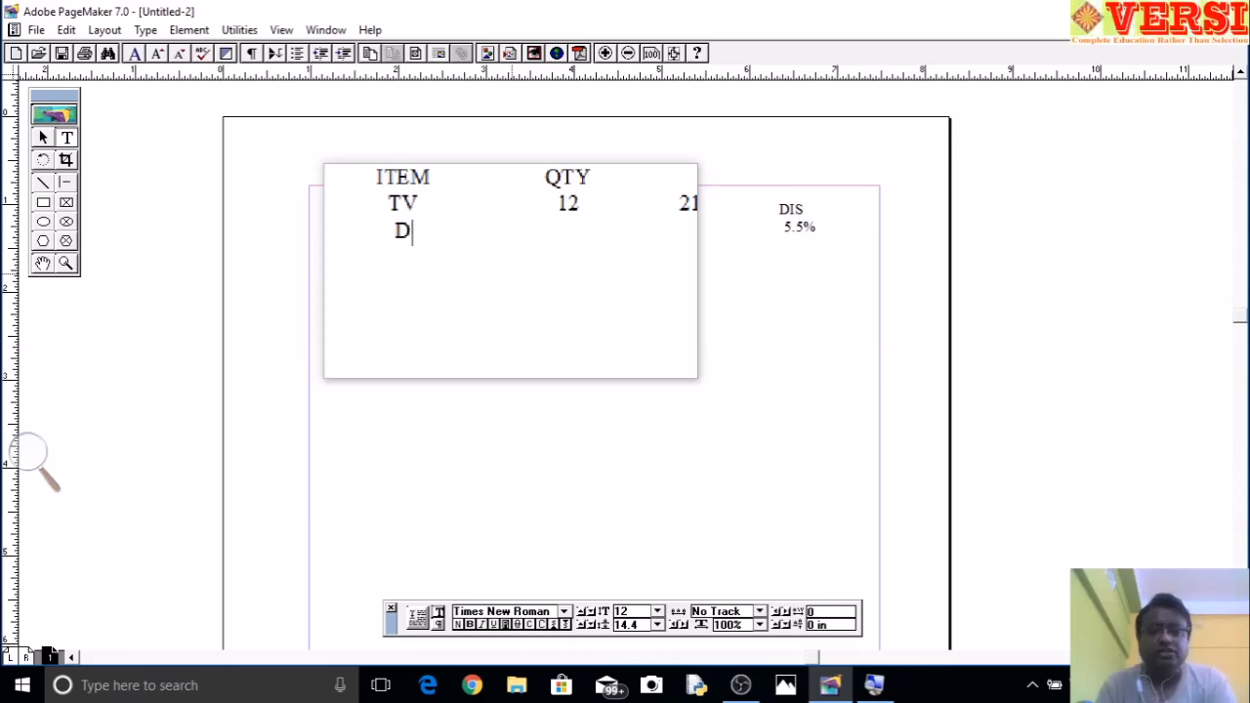
text(VD 10 300)
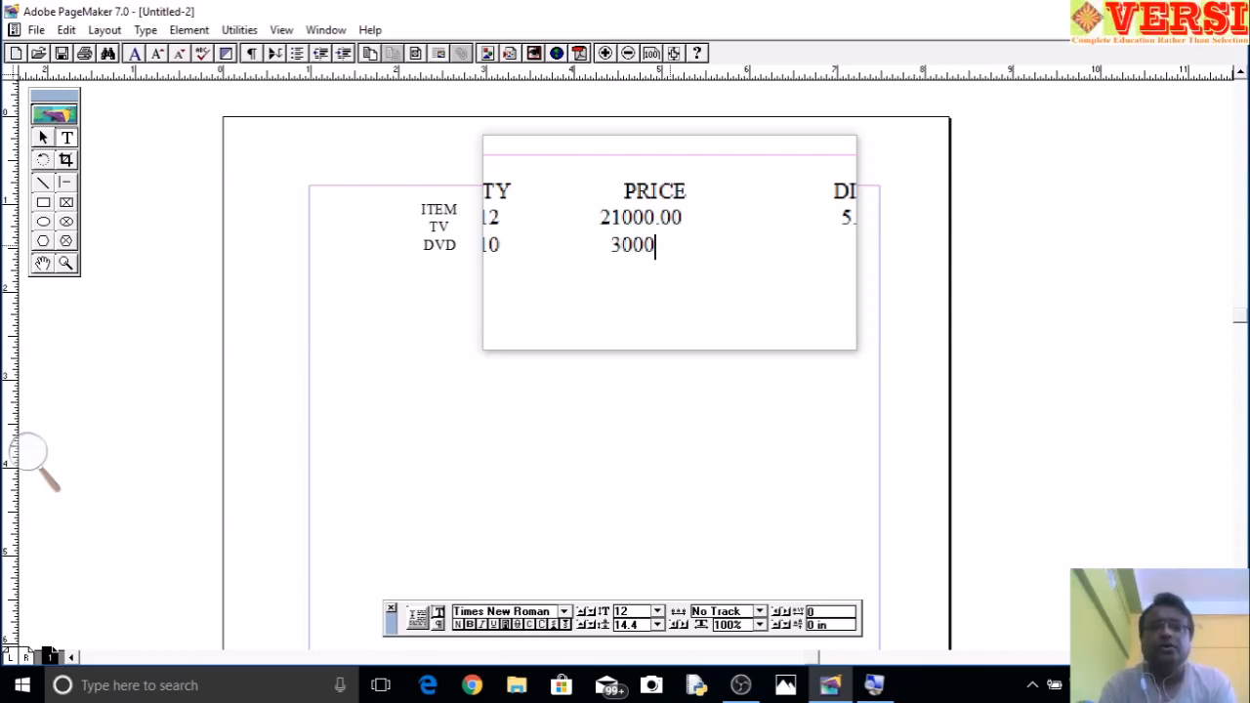
text(00 2.0%)
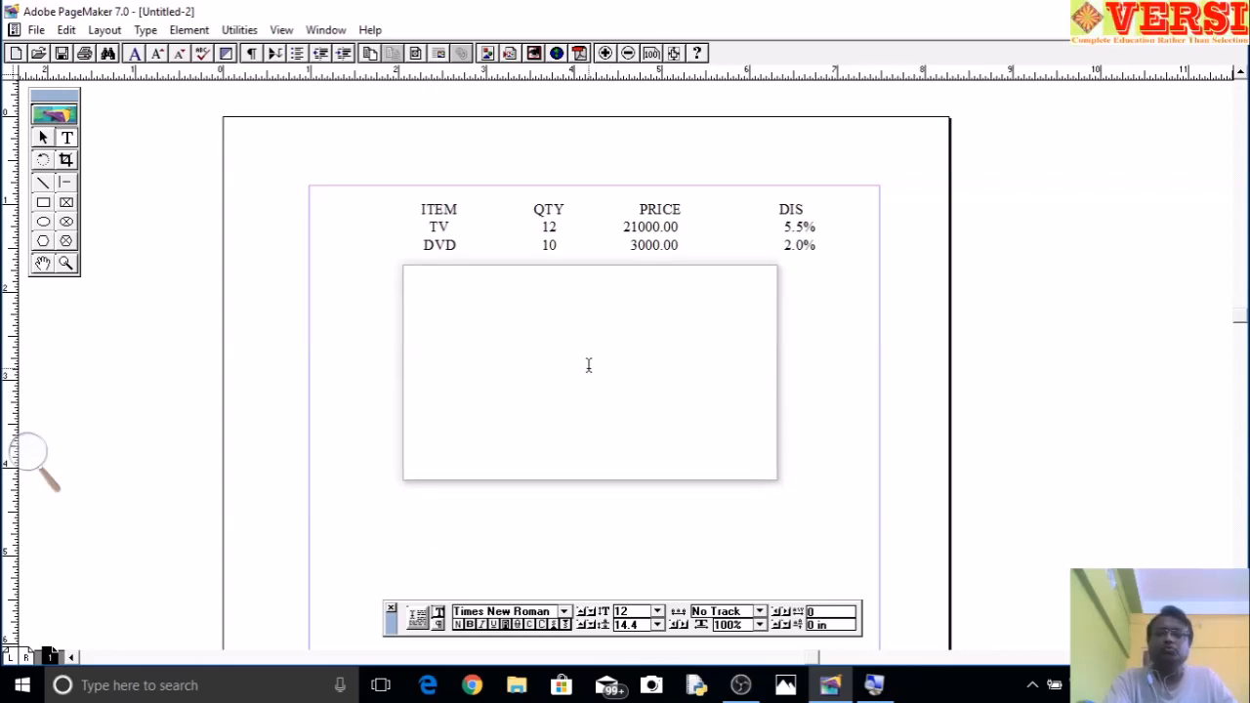
- Apply dashed leaders to the QTY, PRICE and DIS tab stops of the heading row
right_click(588, 365)
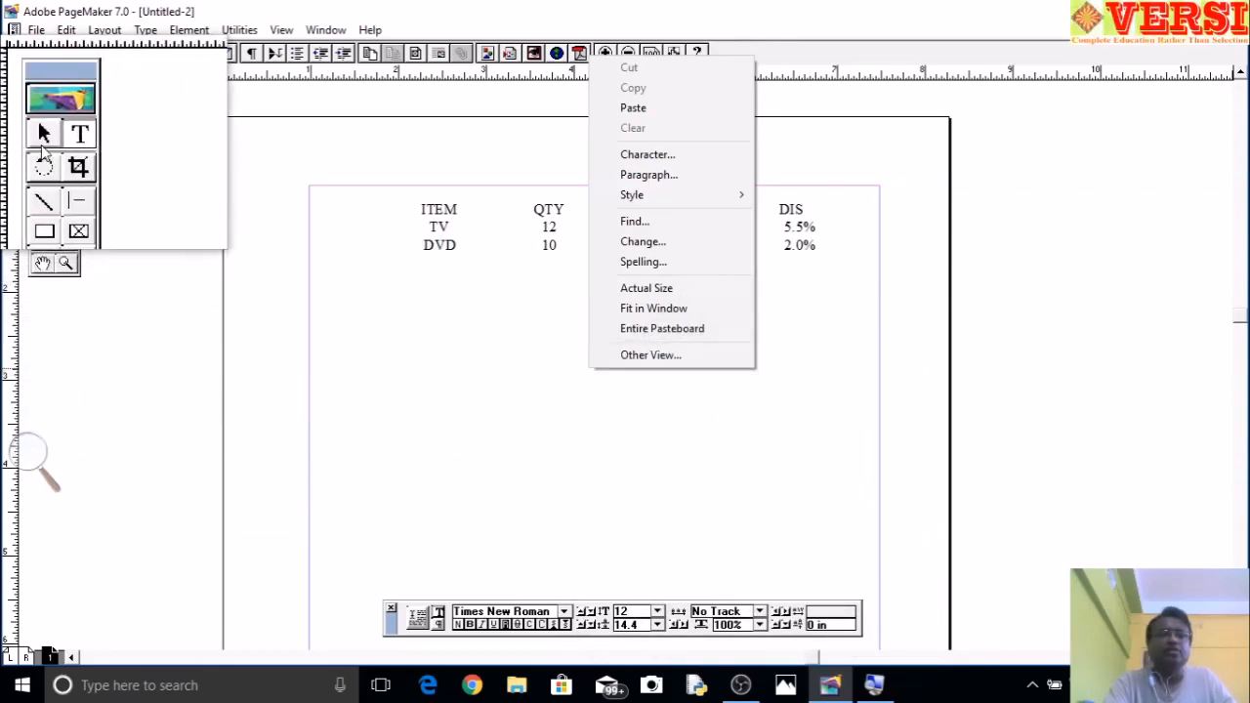
click(43, 137)
right_click(636, 351)
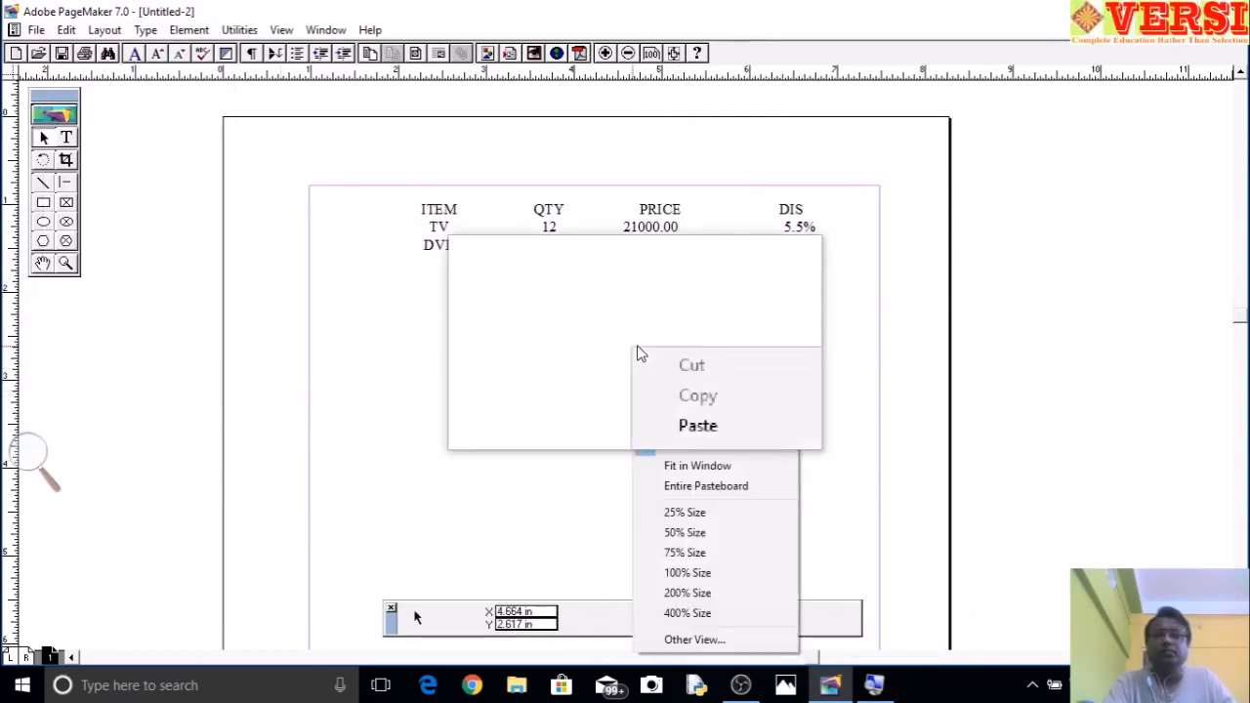
click(689, 595)
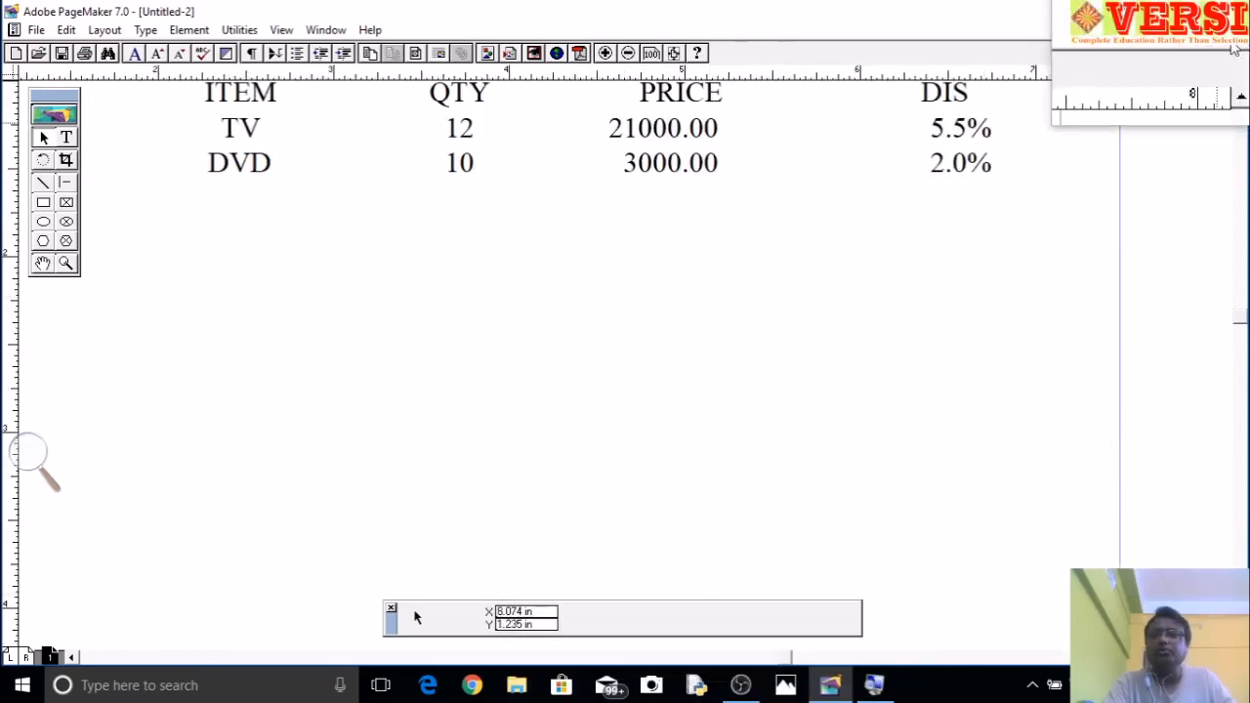
click(1240, 75)
click(1241, 74)
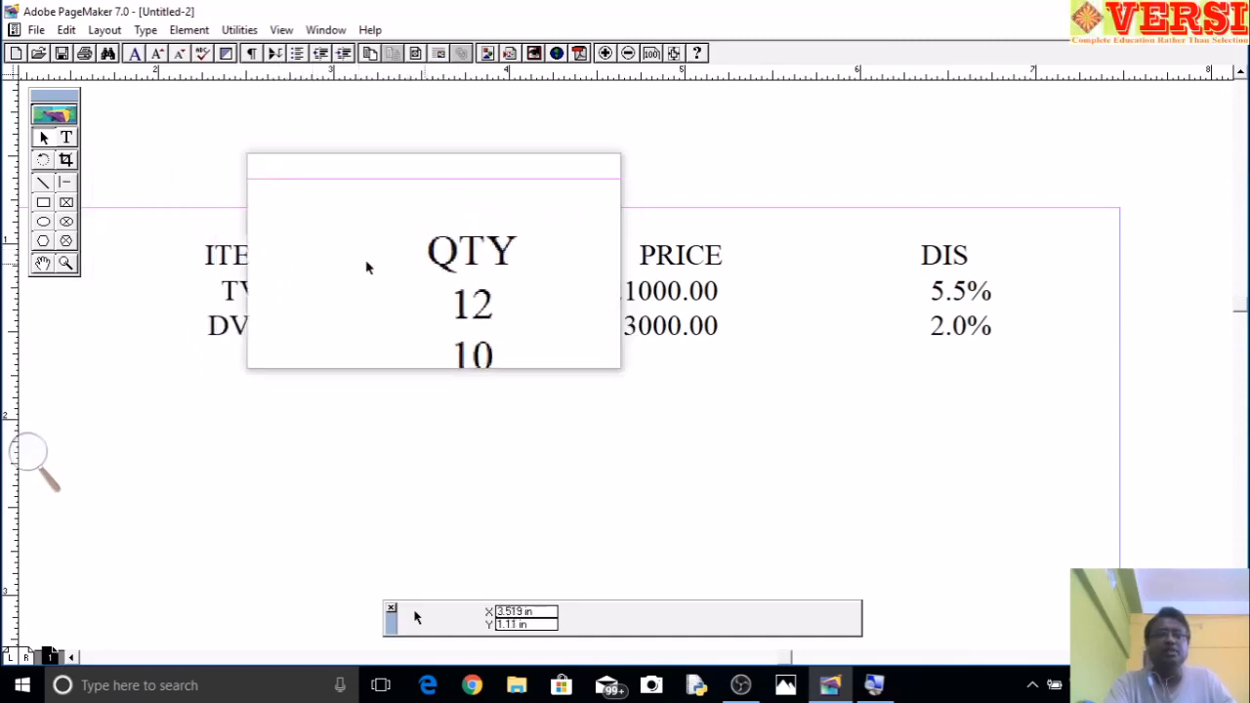
click(69, 139)
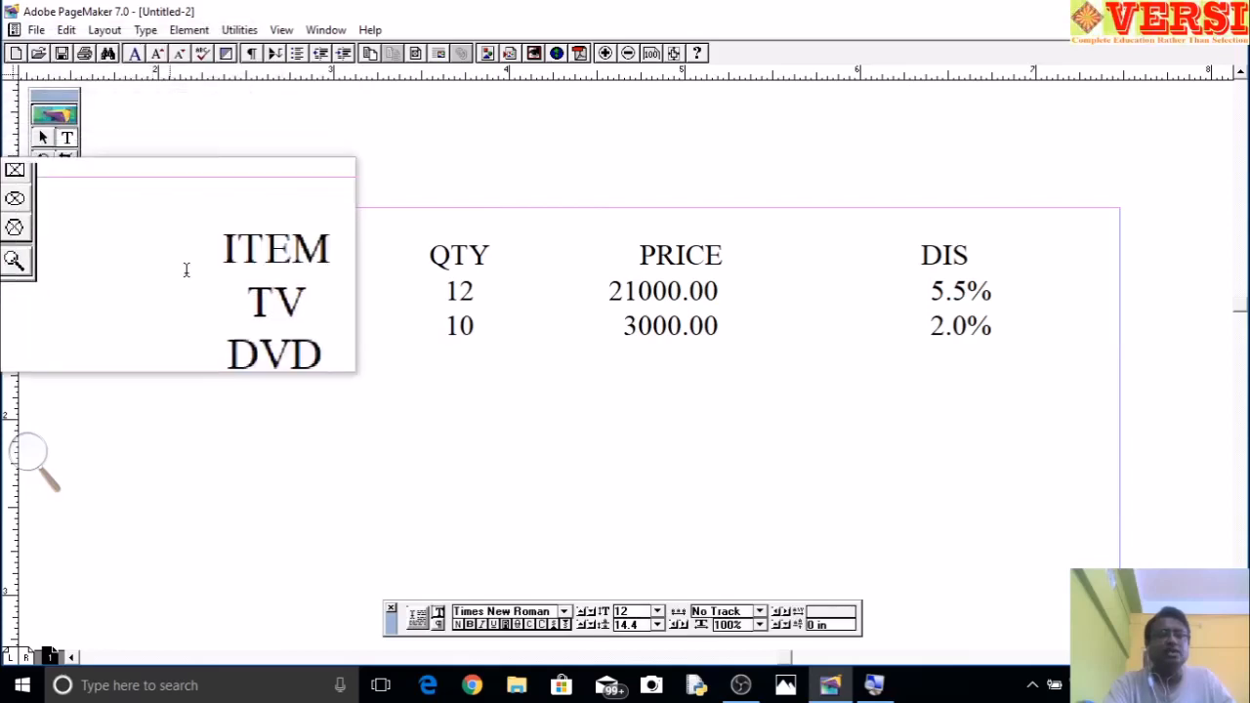
drag(203, 252, 303, 250)
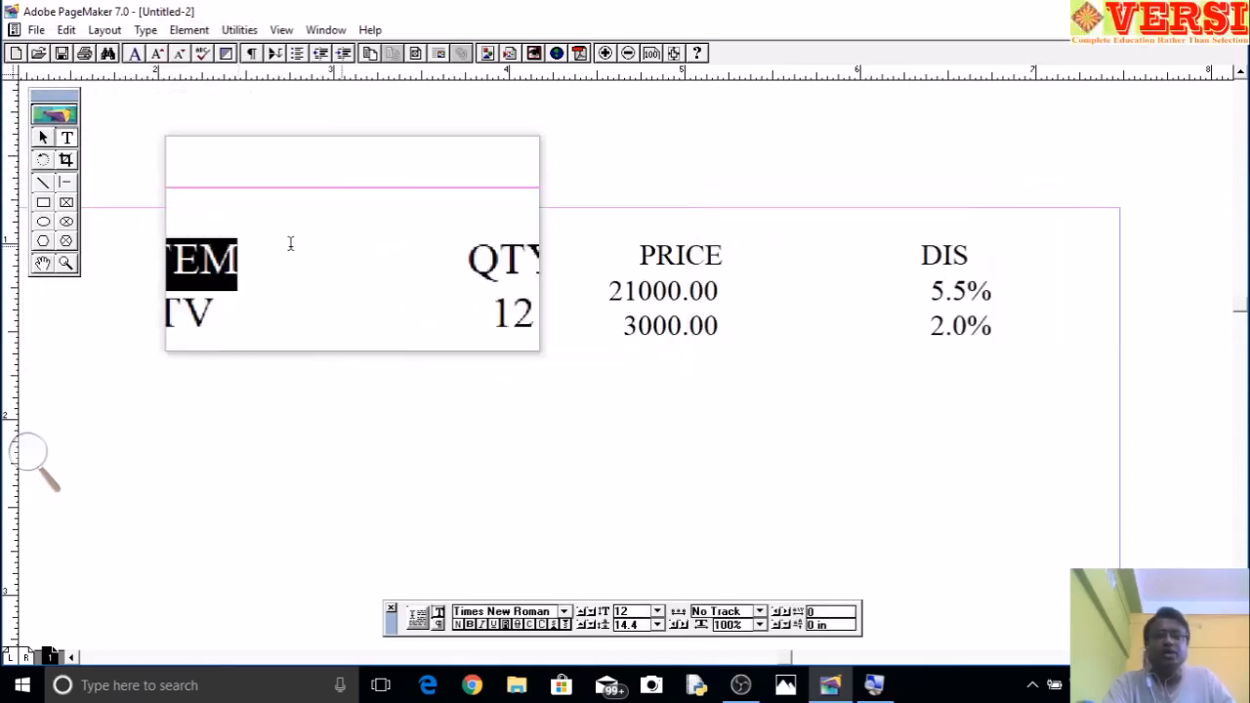
drag(202, 256, 861, 262)
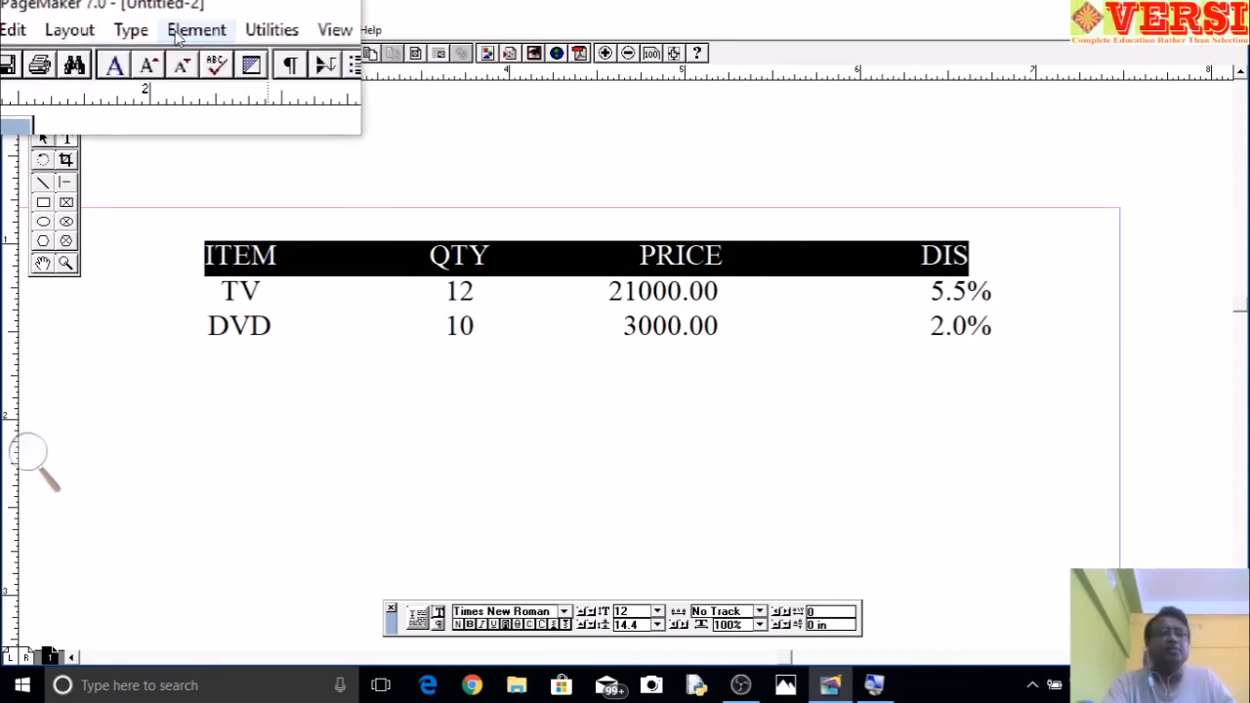
click(132, 29)
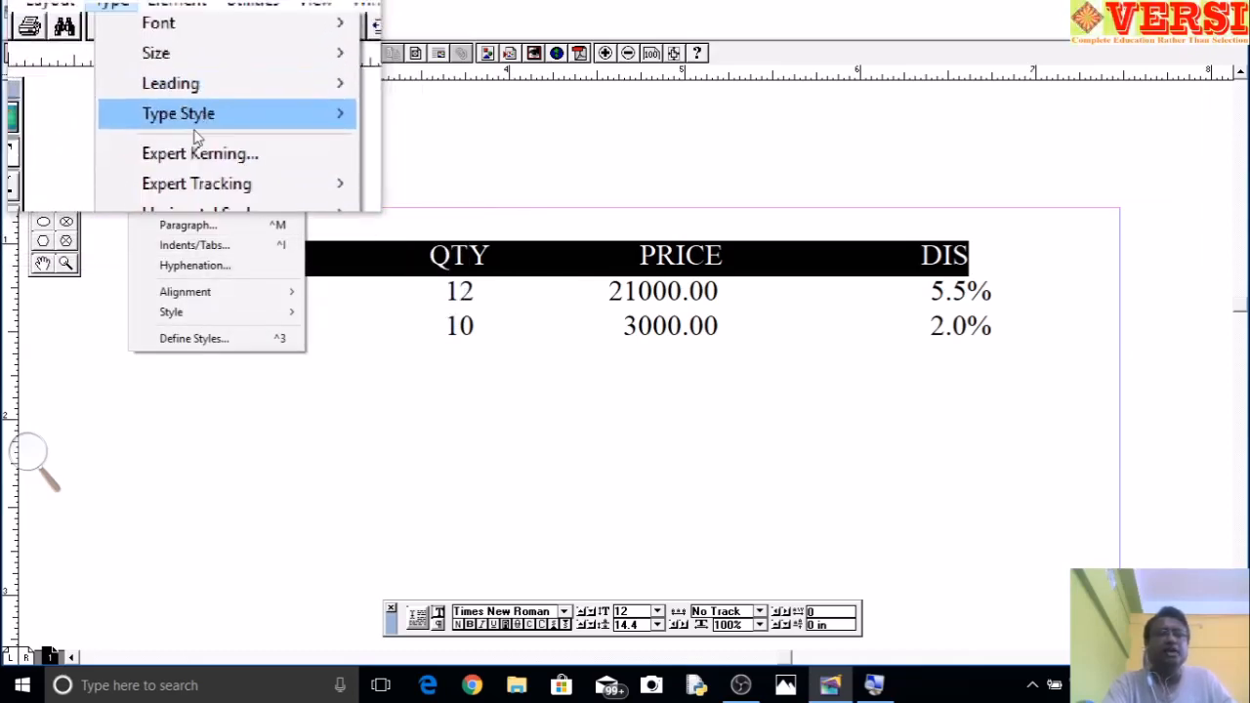
click(198, 251)
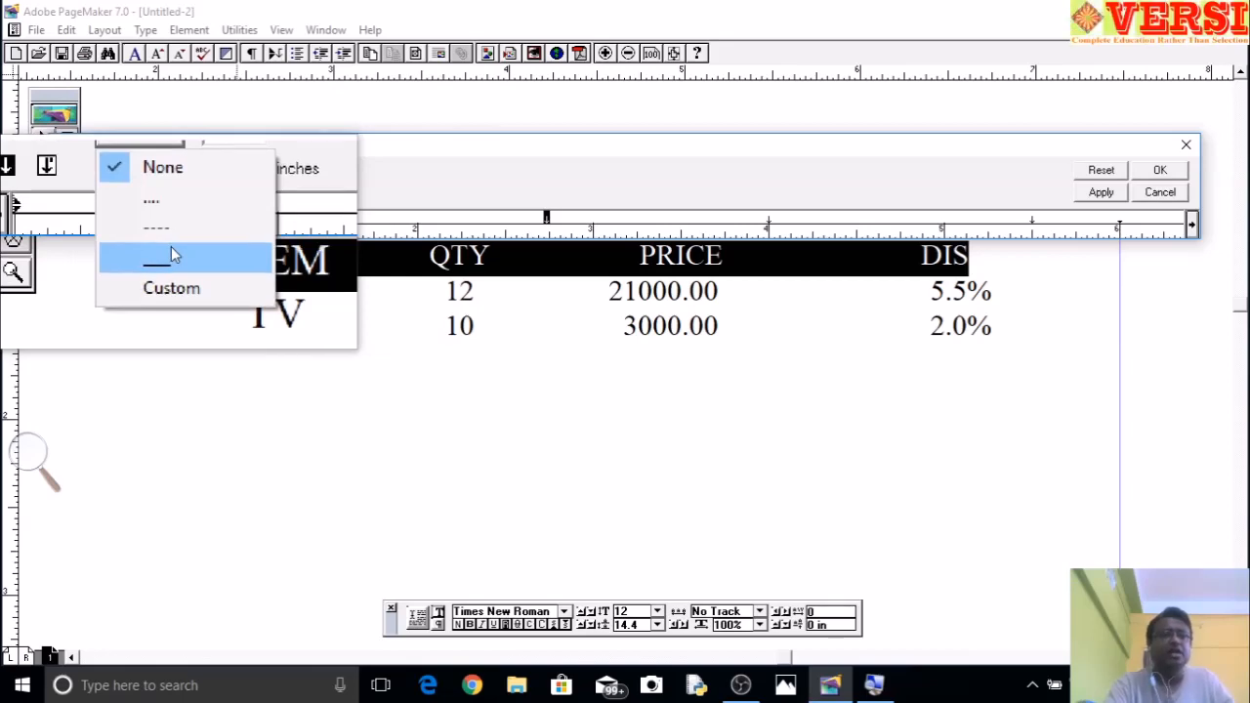
click(161, 237)
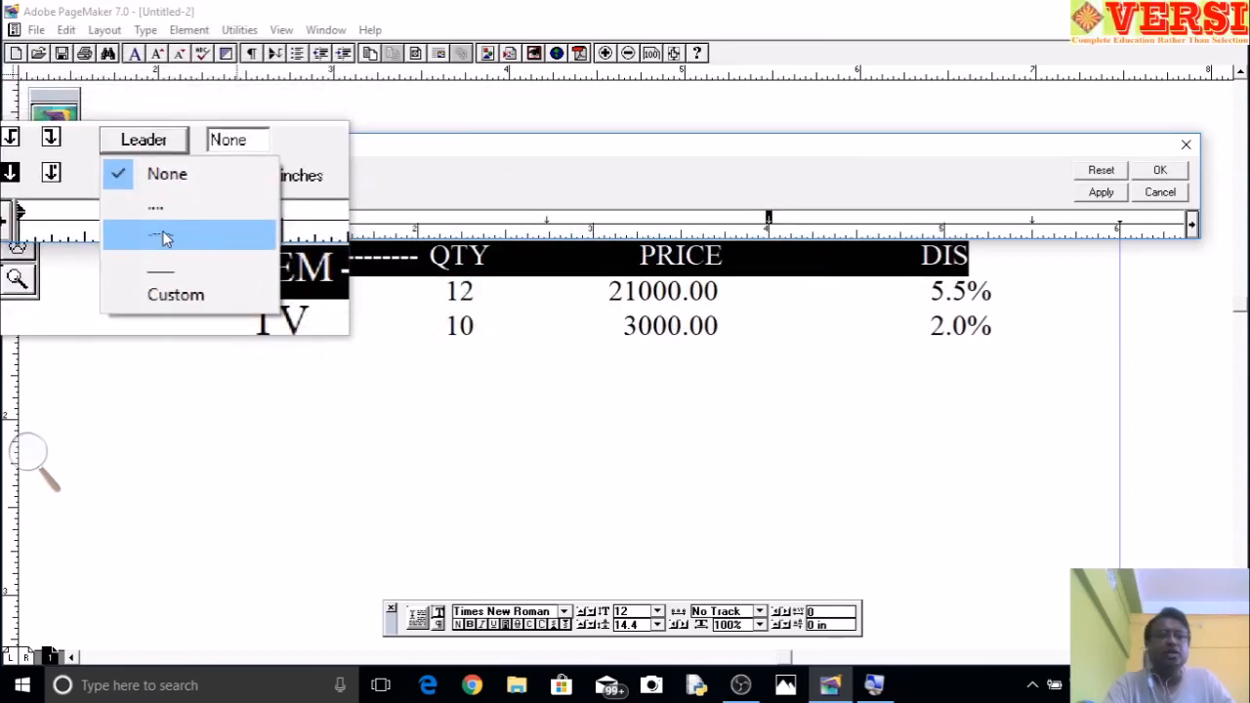
click(164, 239)
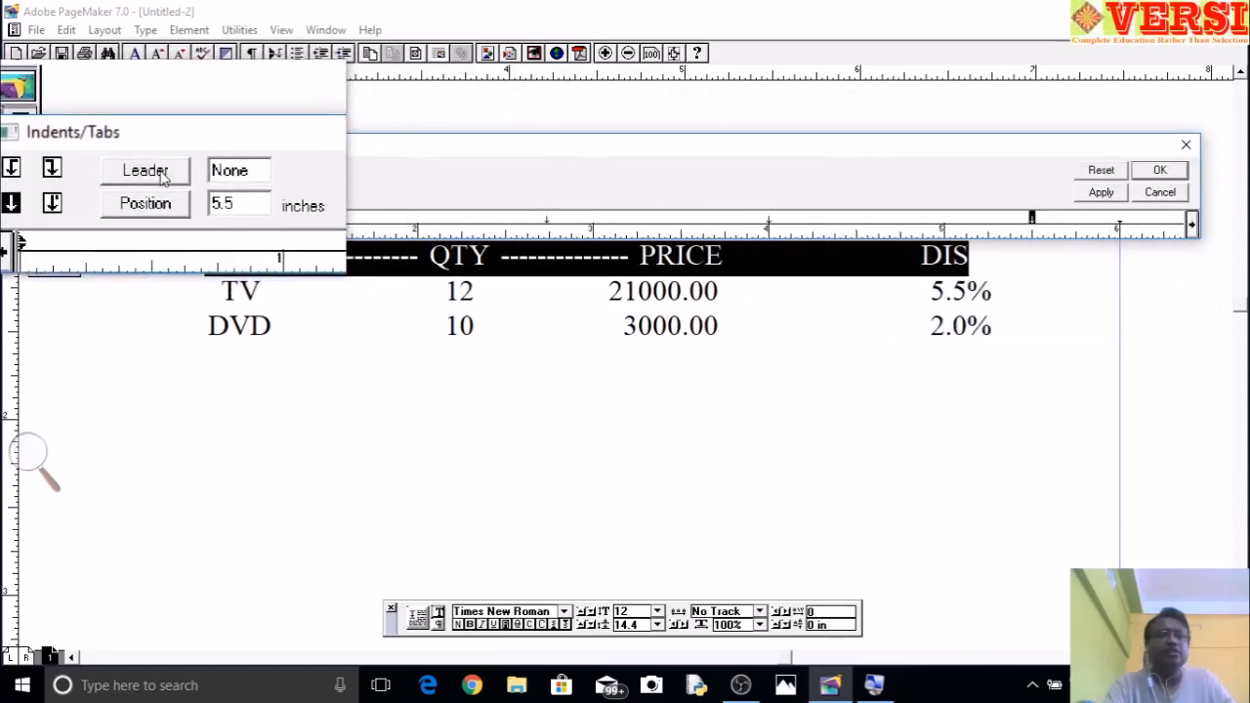
click(166, 234)
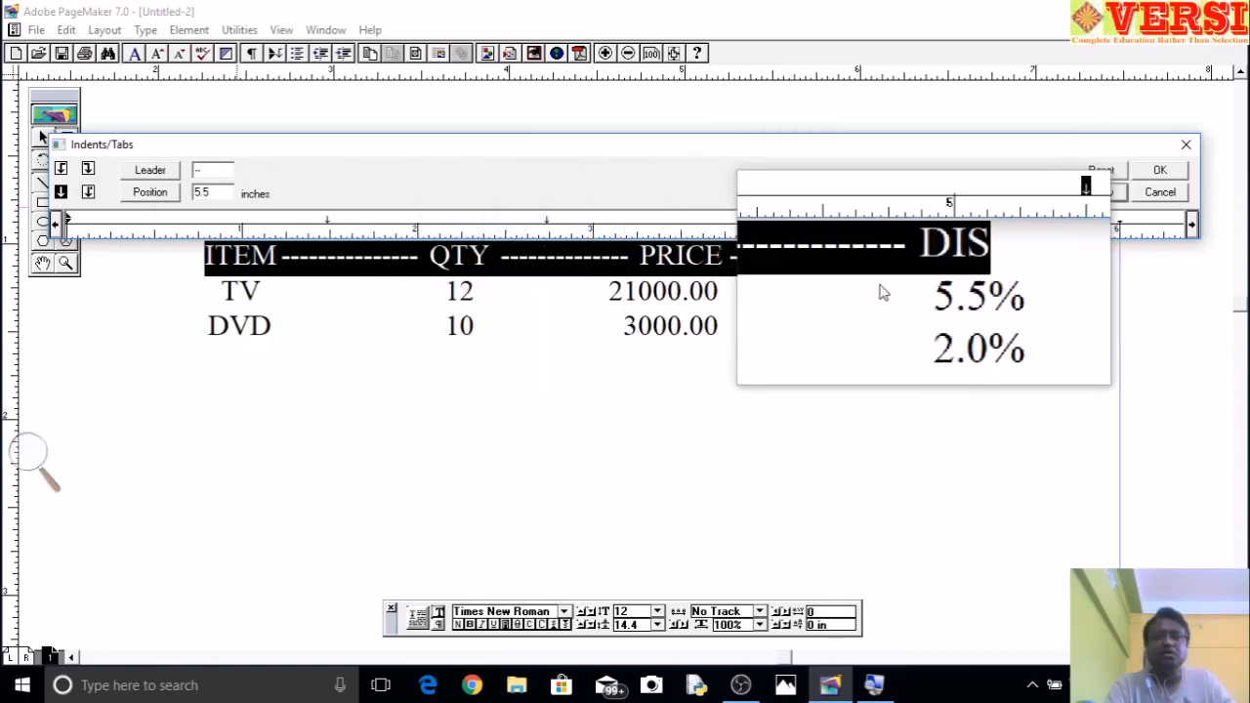
click(1179, 173)
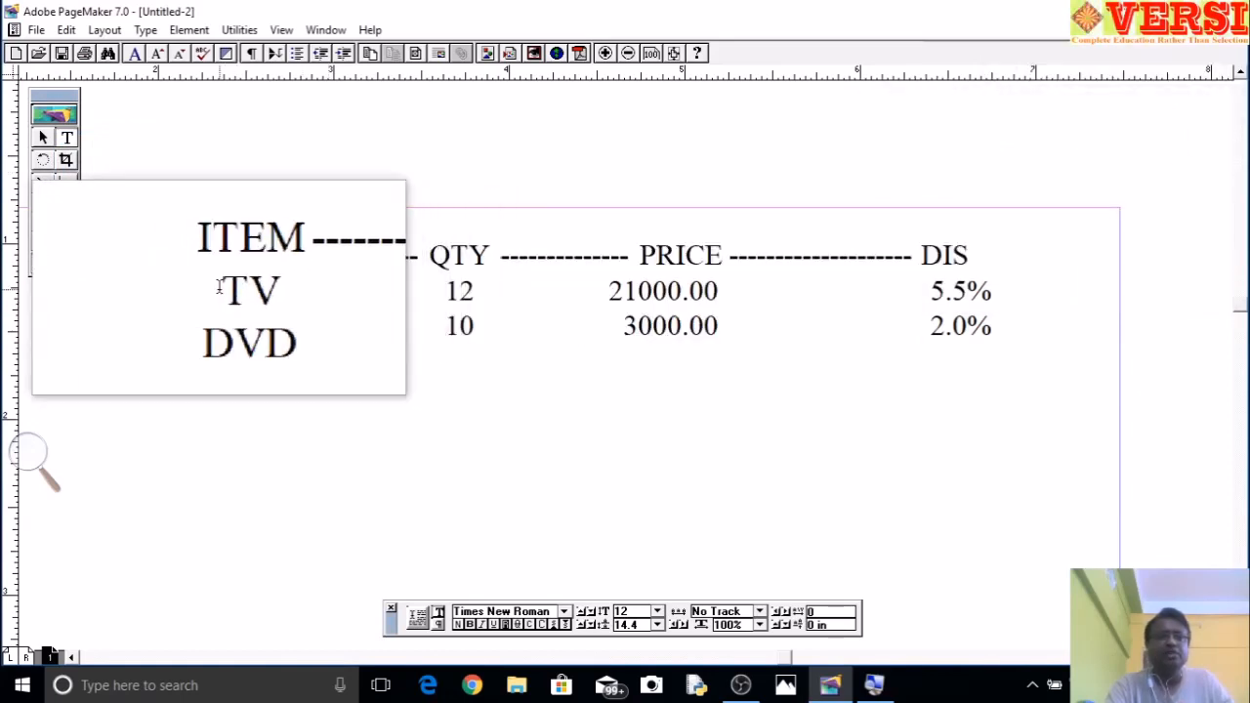
- Apply dashed leaders to the QTY, PRICE and DIS tab stops of the TV and DVD rows
drag(221, 291, 1022, 329)
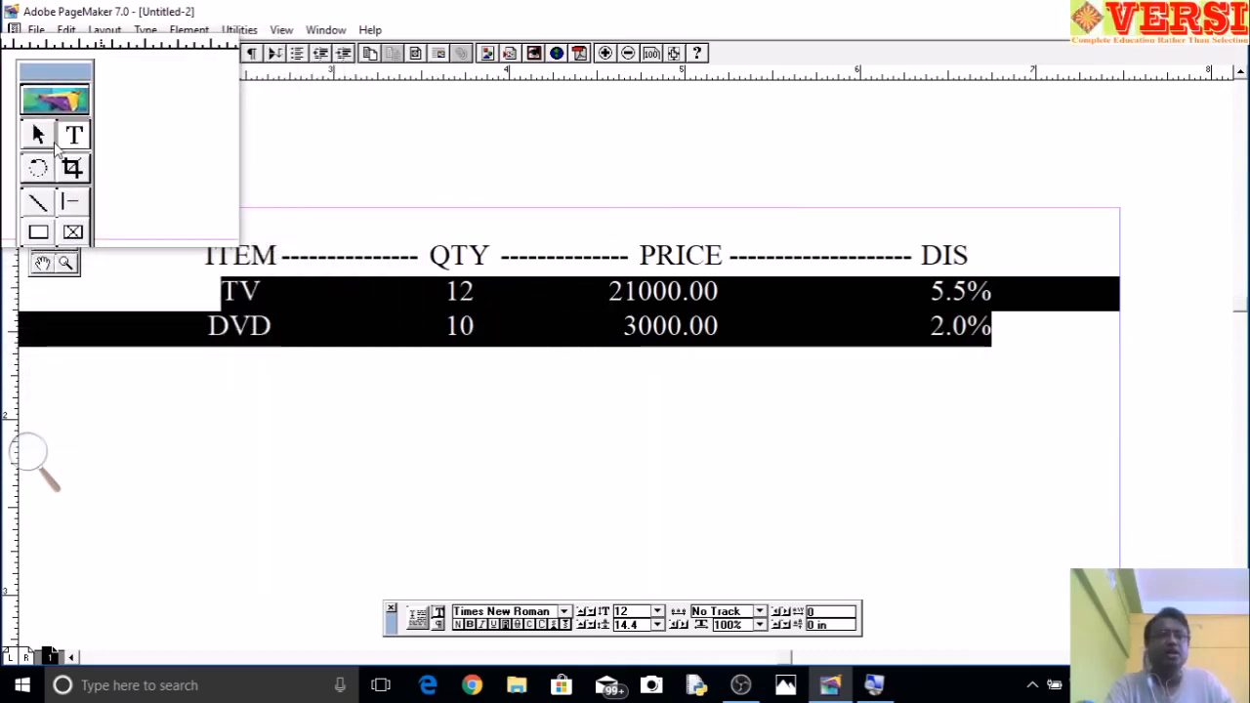
click(148, 31)
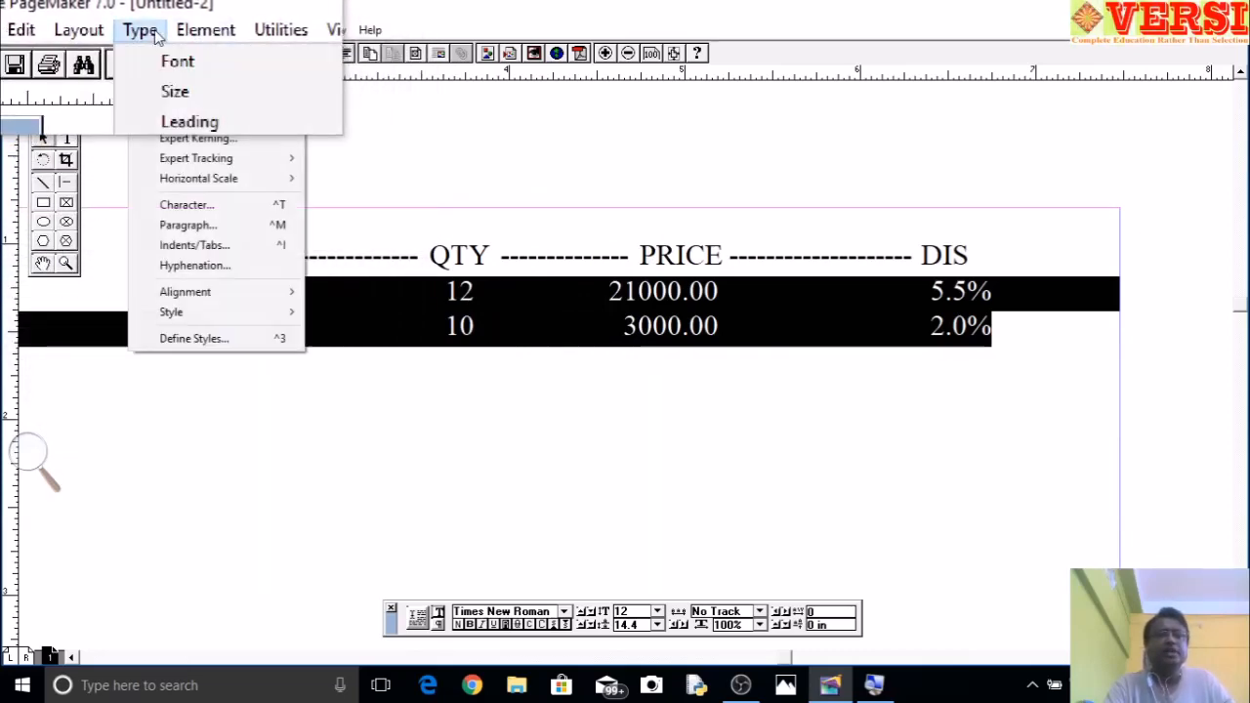
click(194, 244)
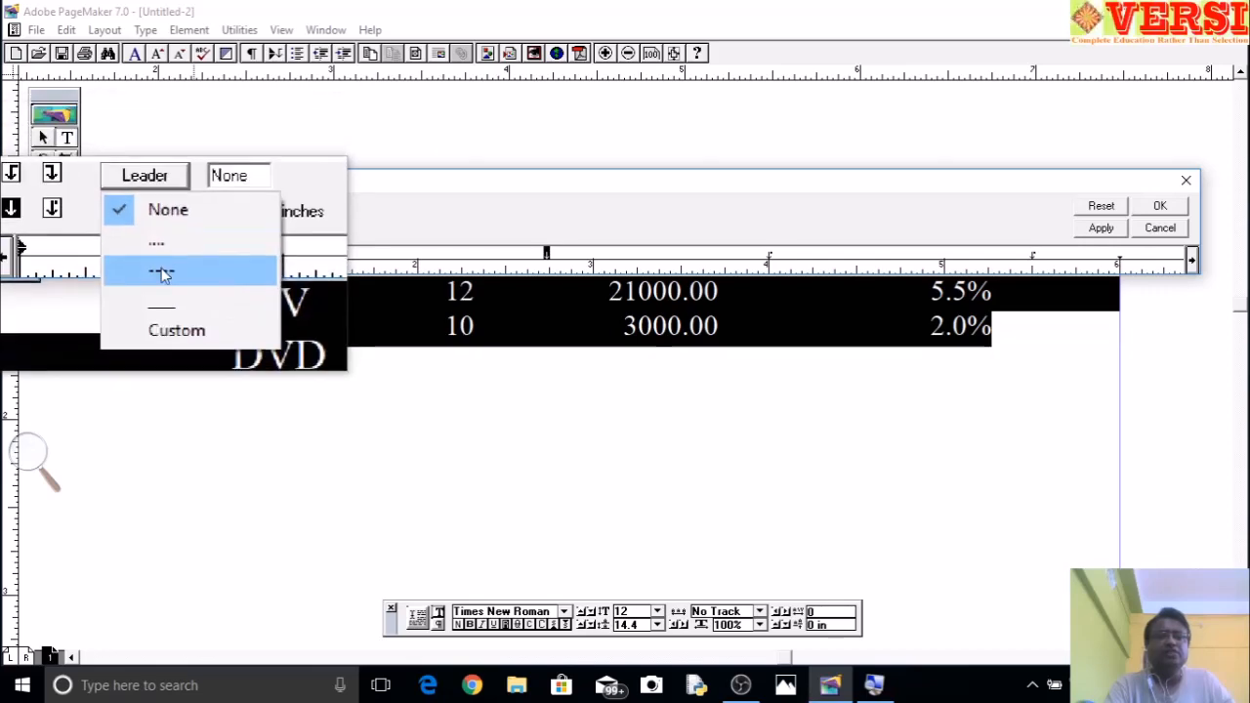
click(162, 275)
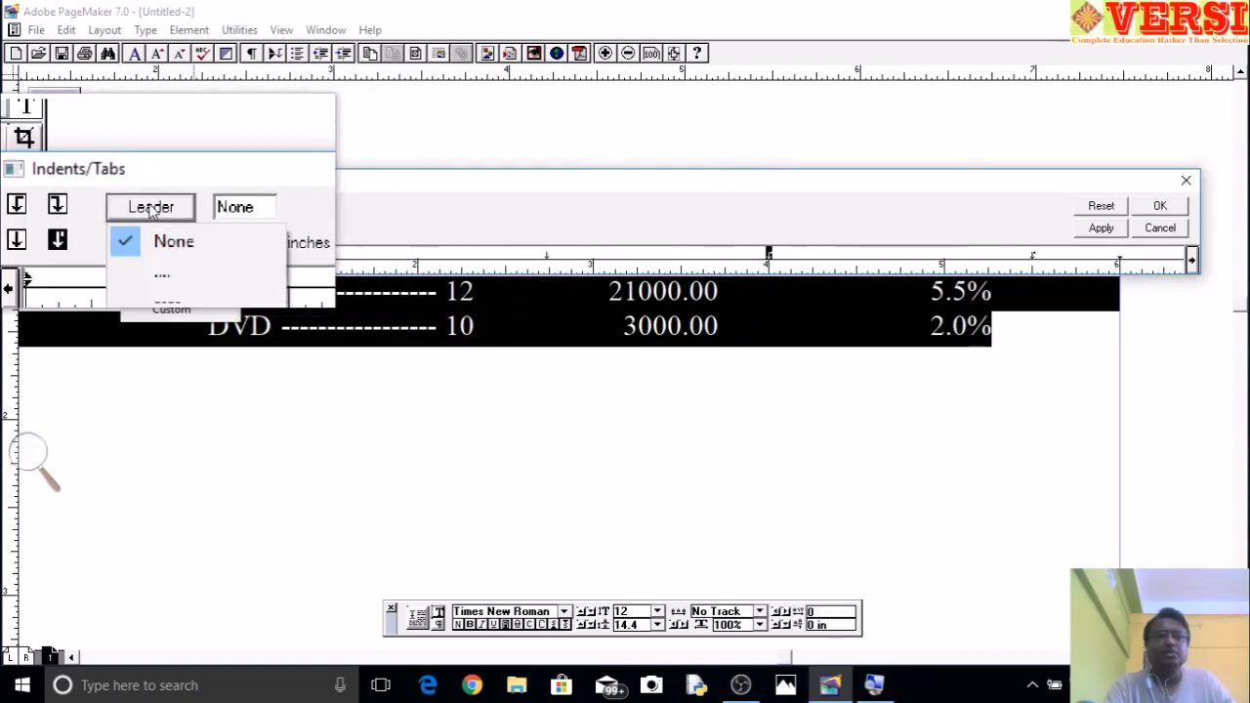
click(171, 262)
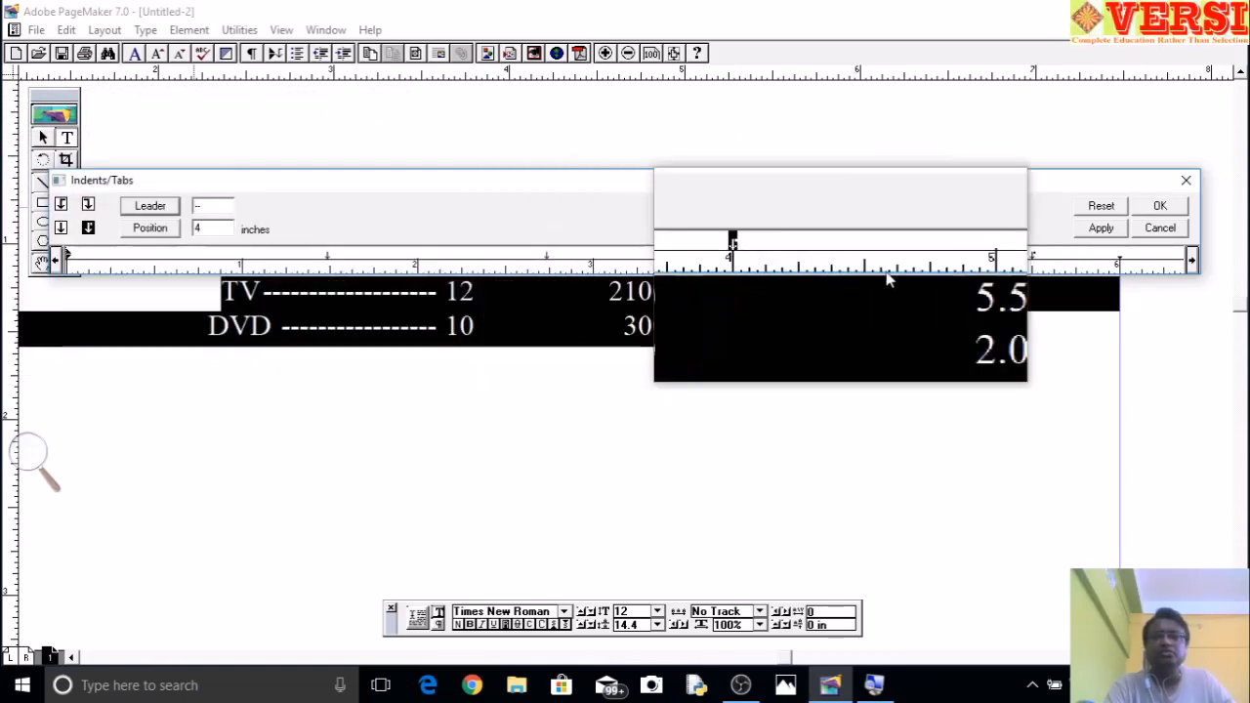
click(1101, 227)
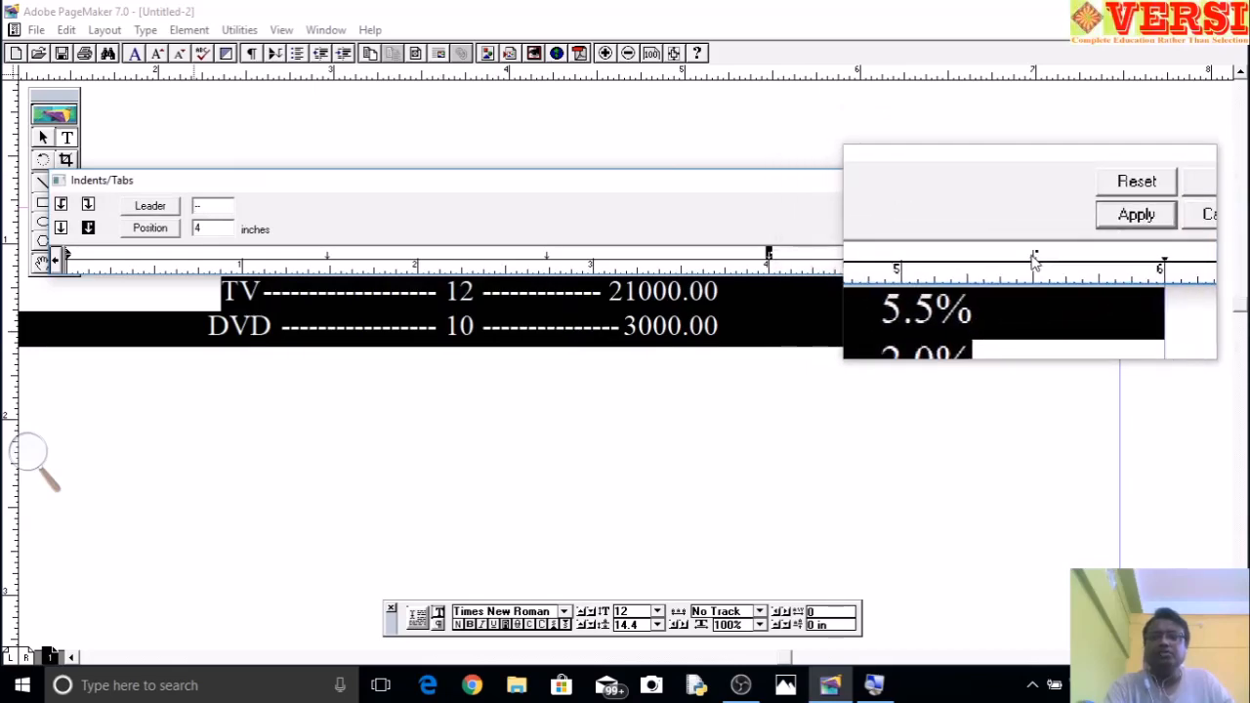
click(149, 205)
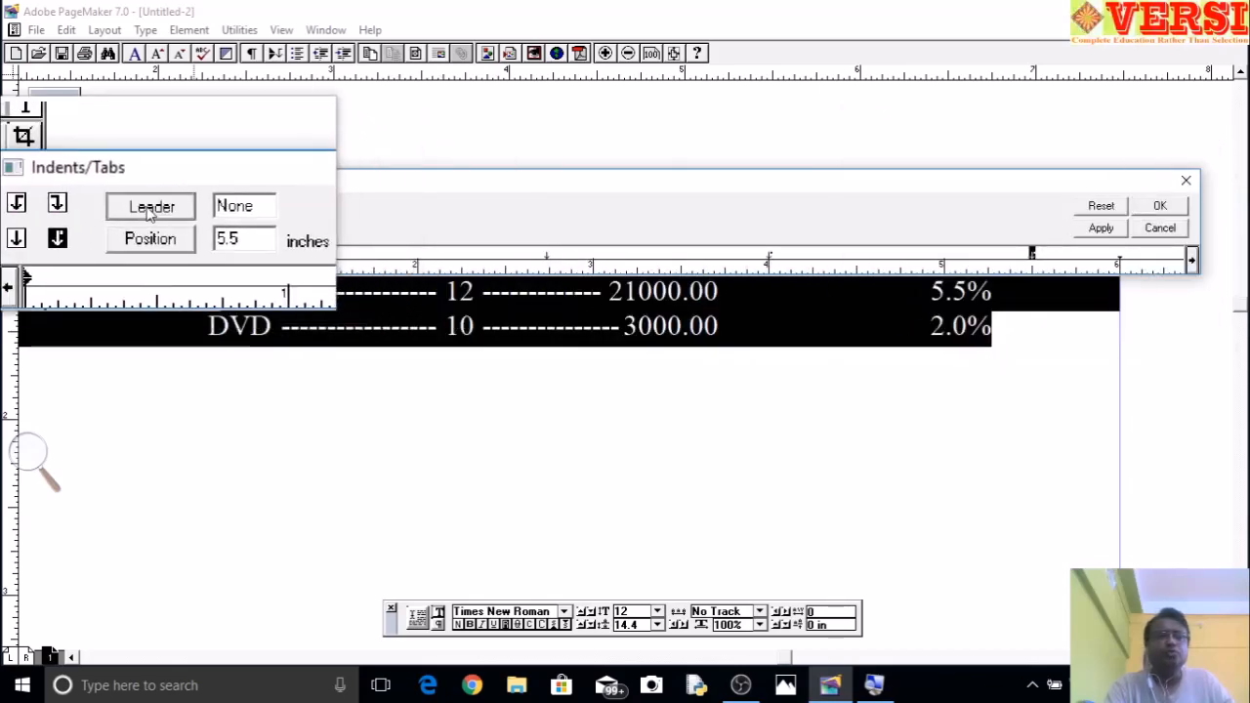
click(162, 272)
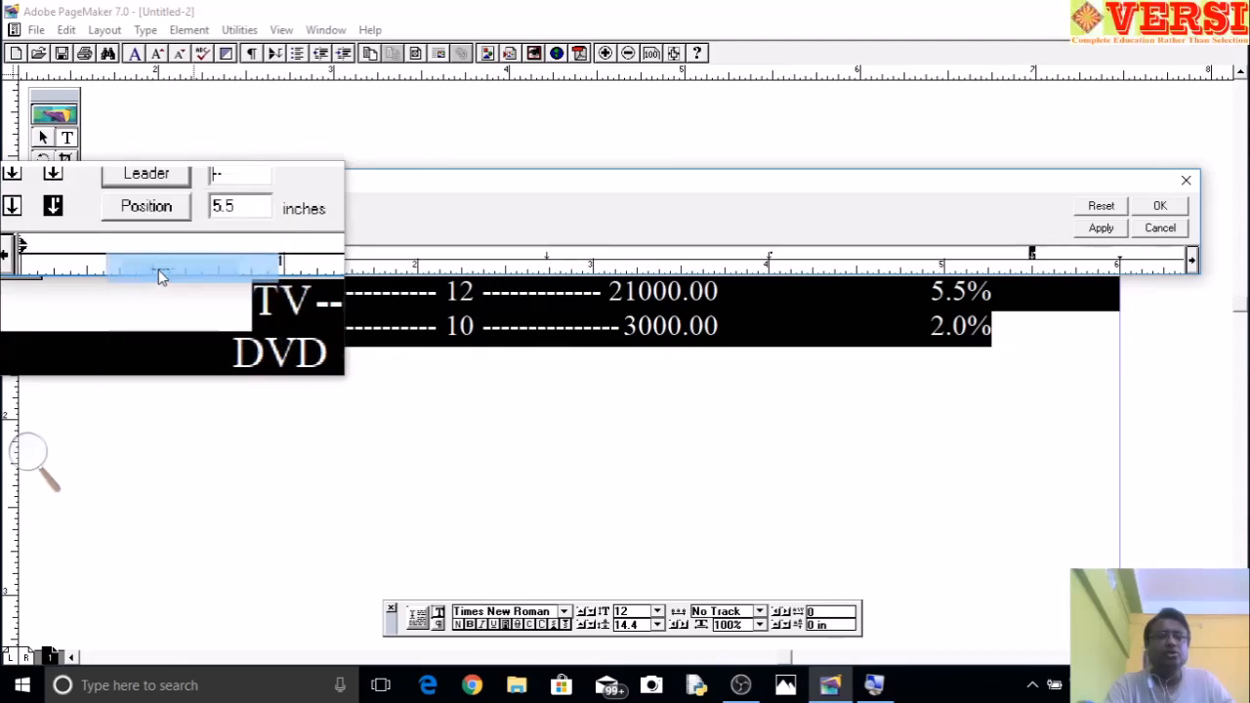
click(1113, 230)
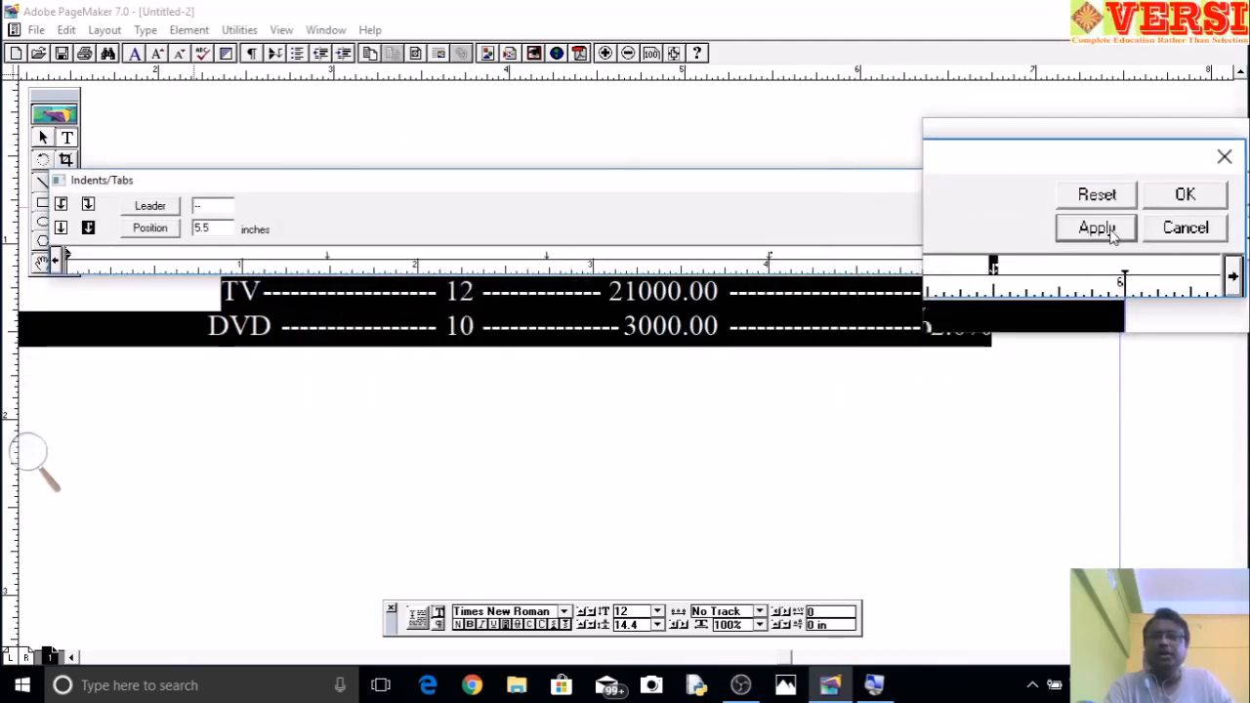
click(1184, 193)
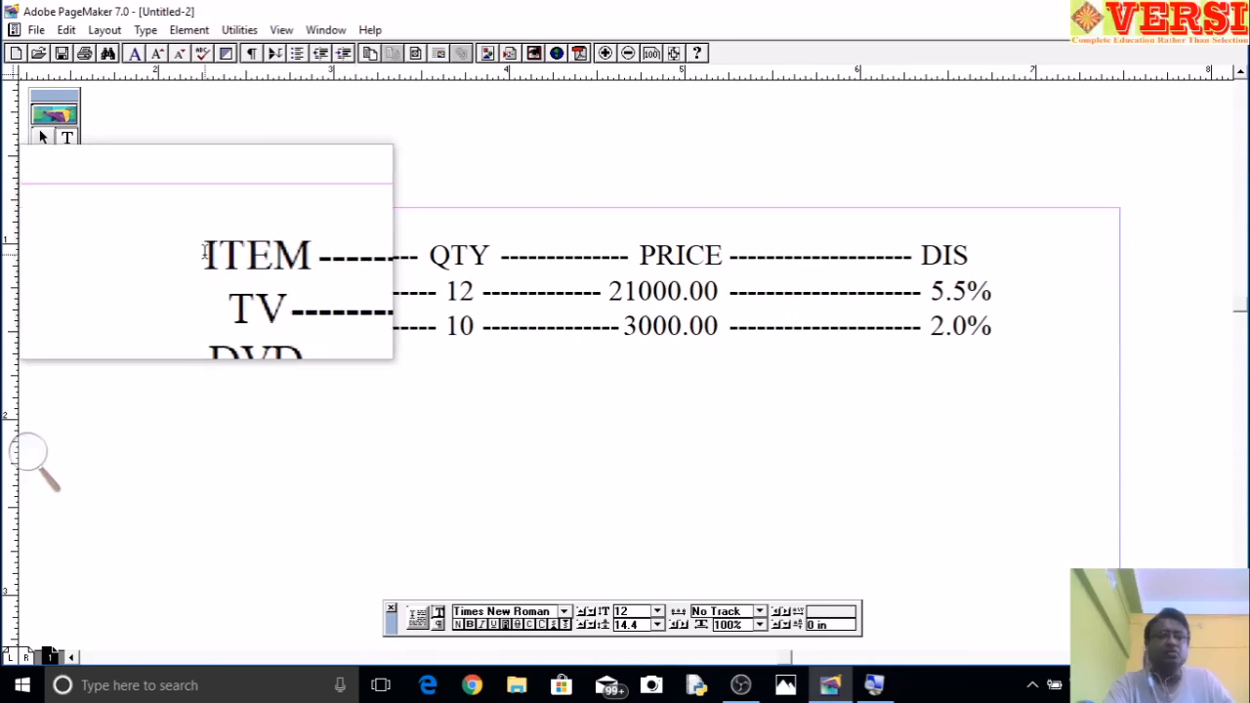
- Replace the leader of the heading row's QTY tab stop with a custom "=" leader
drag(204, 255, 973, 257)
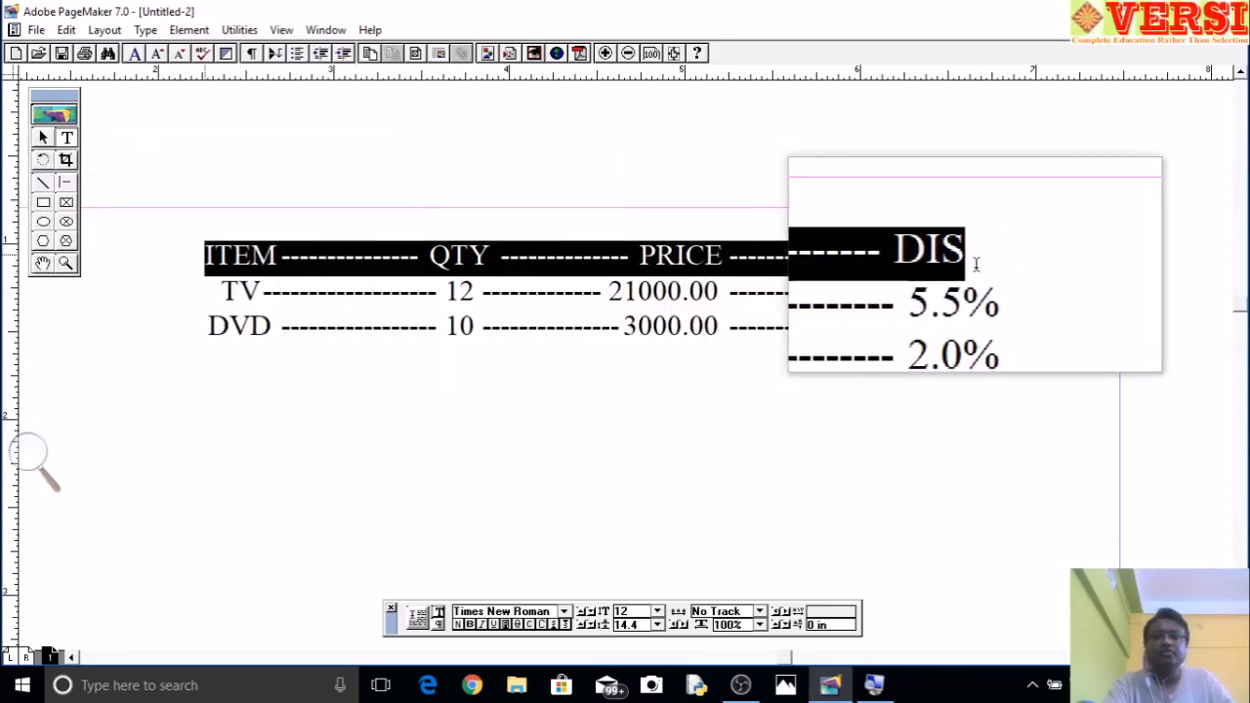
click(146, 29)
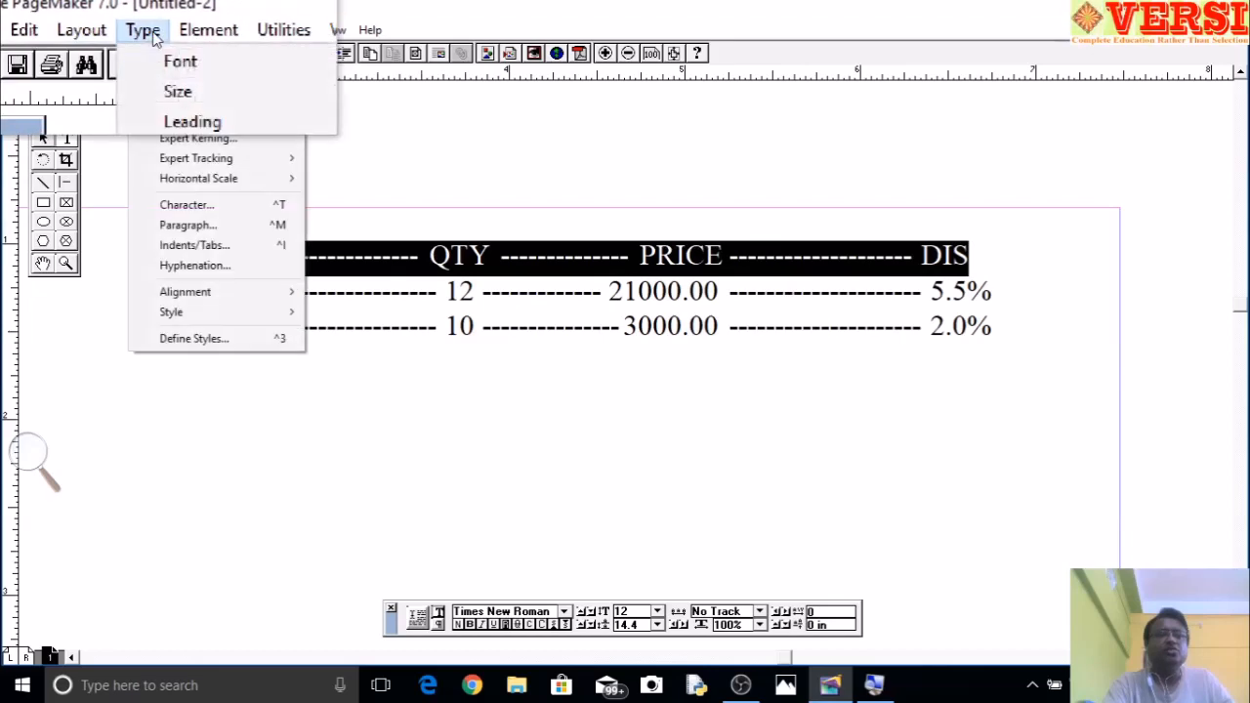
click(199, 250)
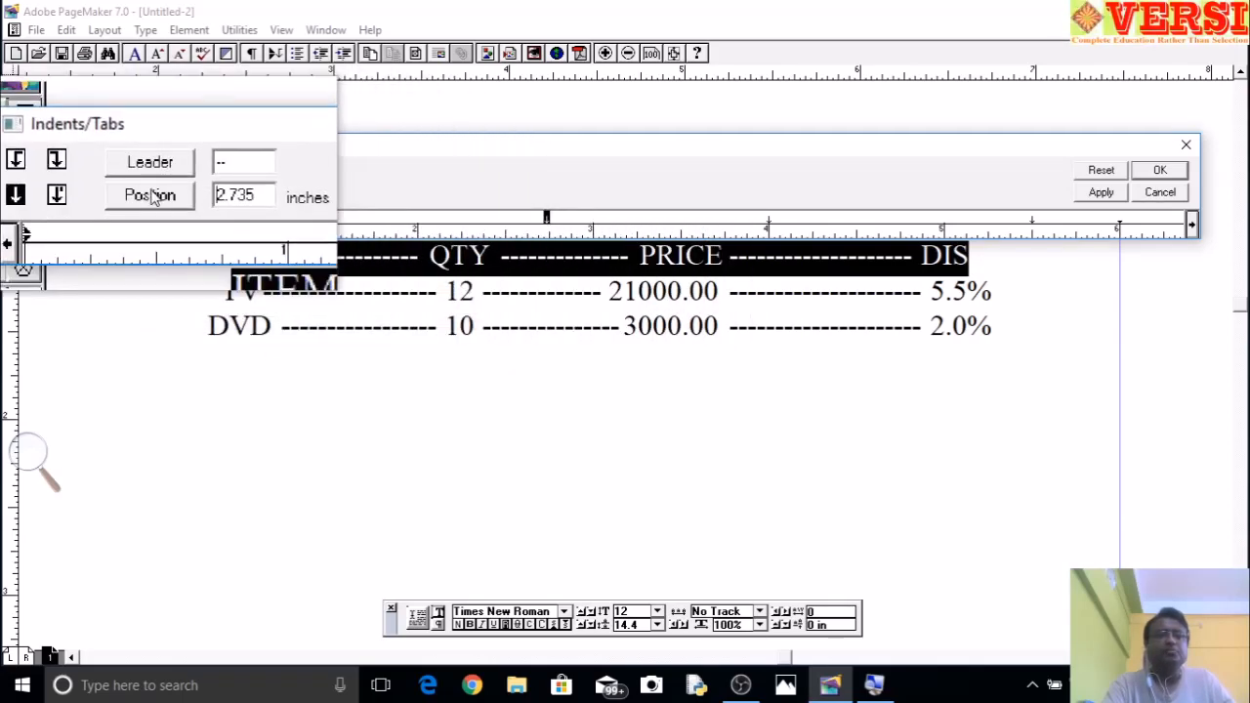
click(152, 173)
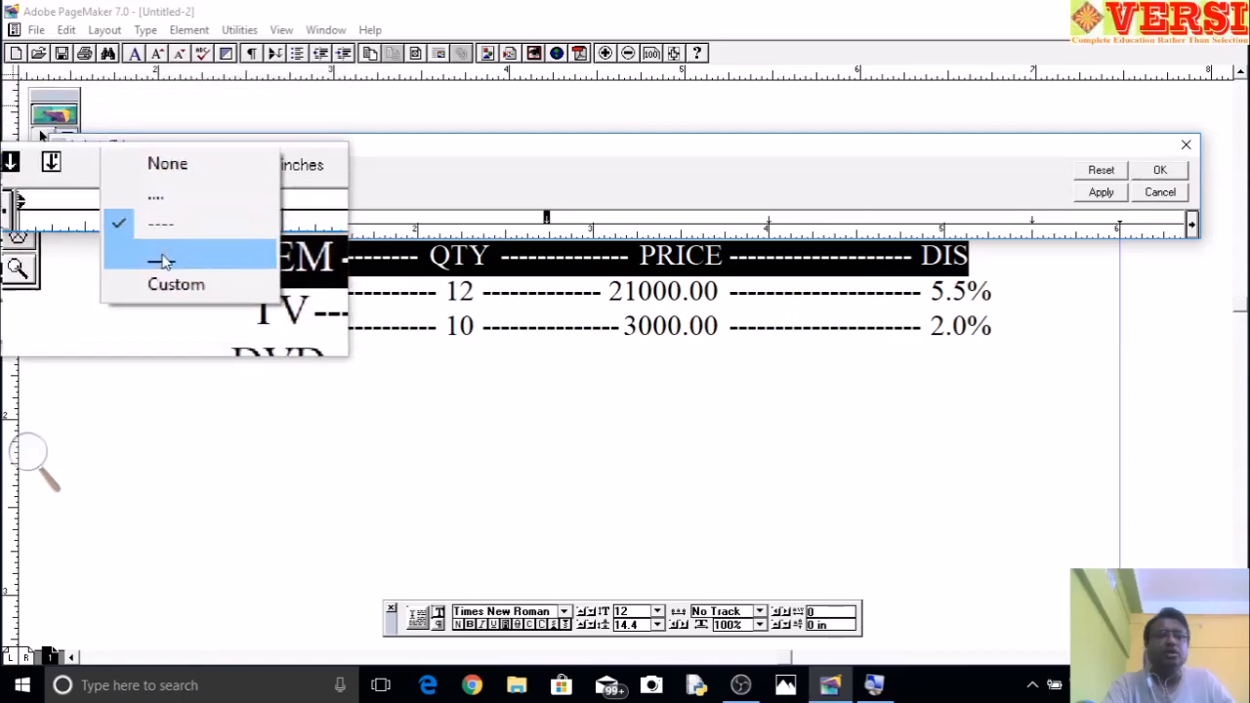
click(167, 276)
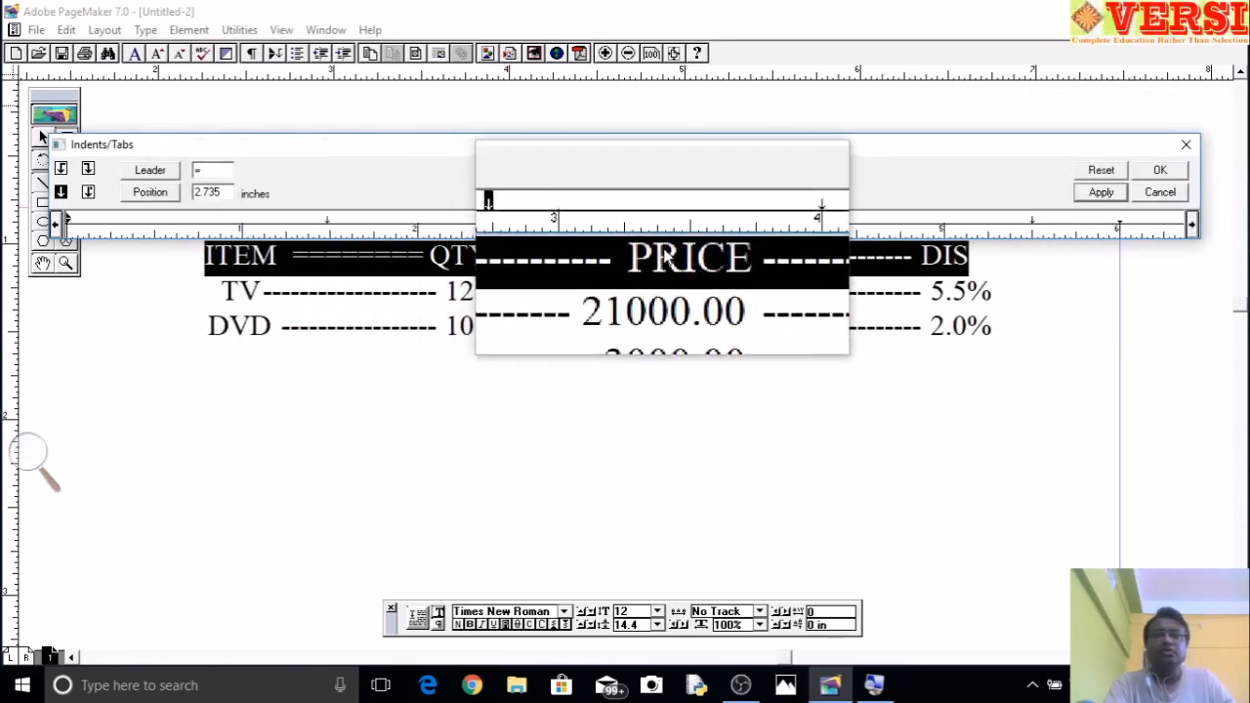
- Set custom "=" leaders on the heading row's 4-inch PRICE and 5.5-inch DIS tab stops
click(768, 222)
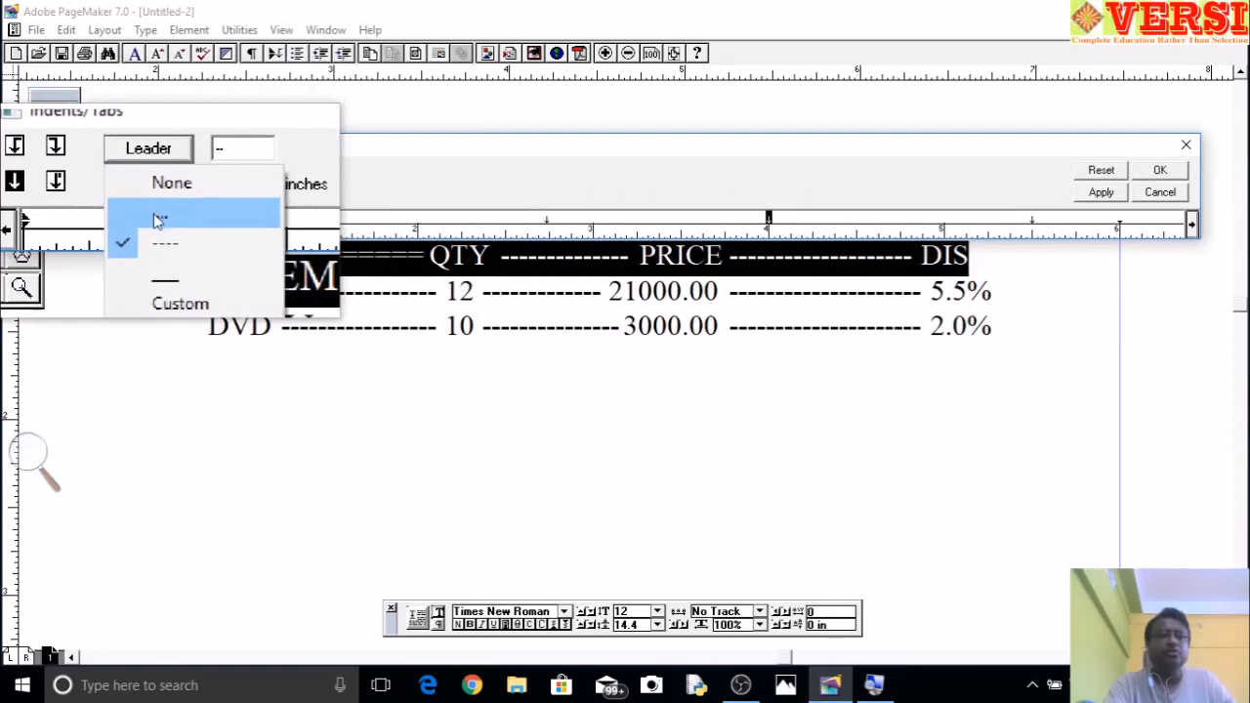
click(162, 275)
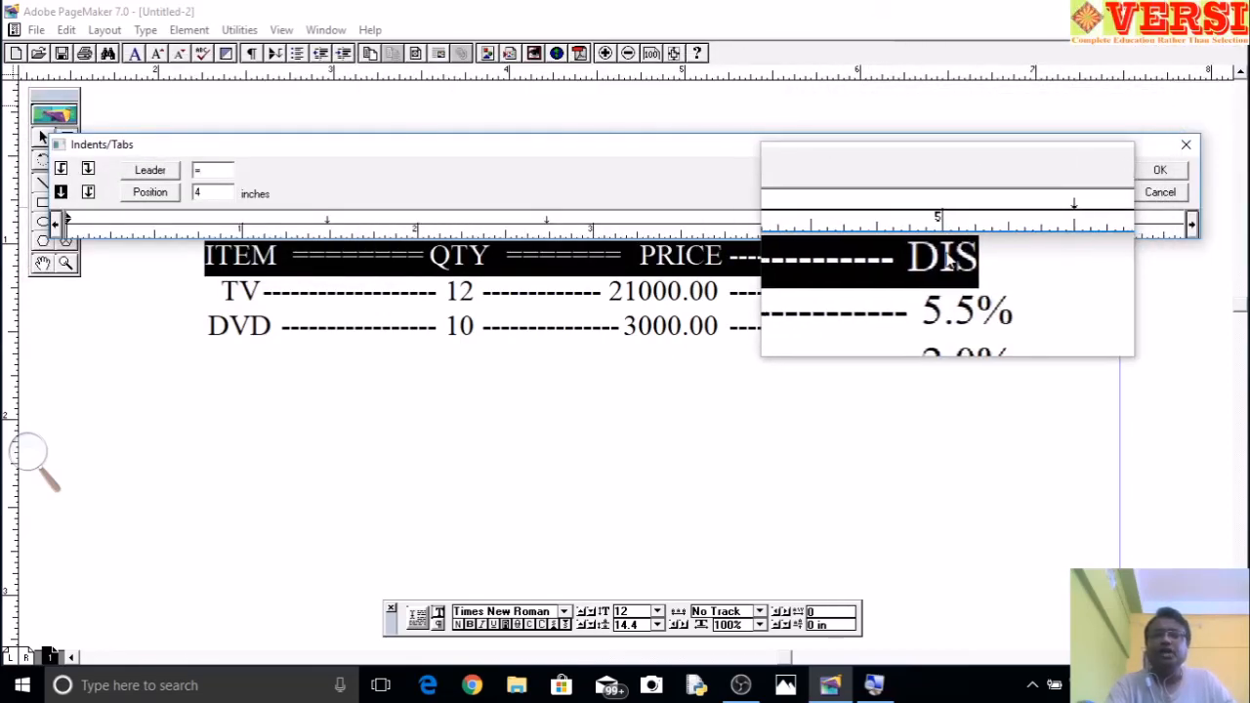
click(1030, 217)
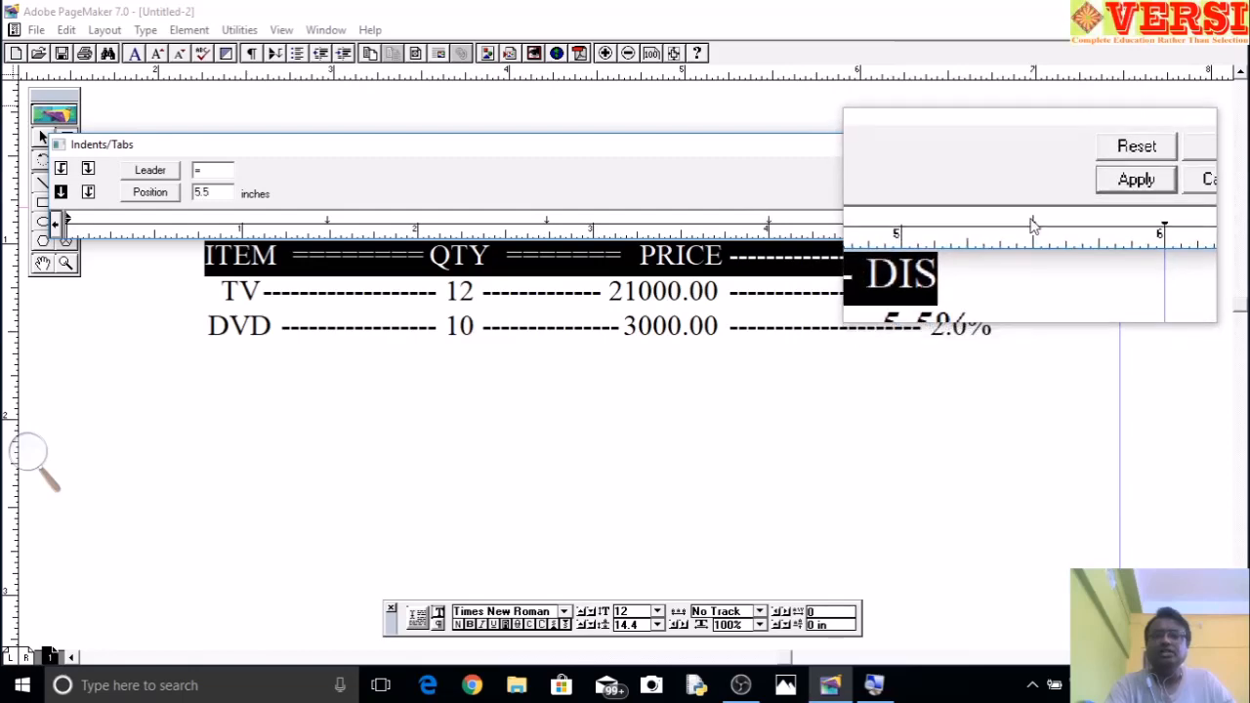
click(142, 179)
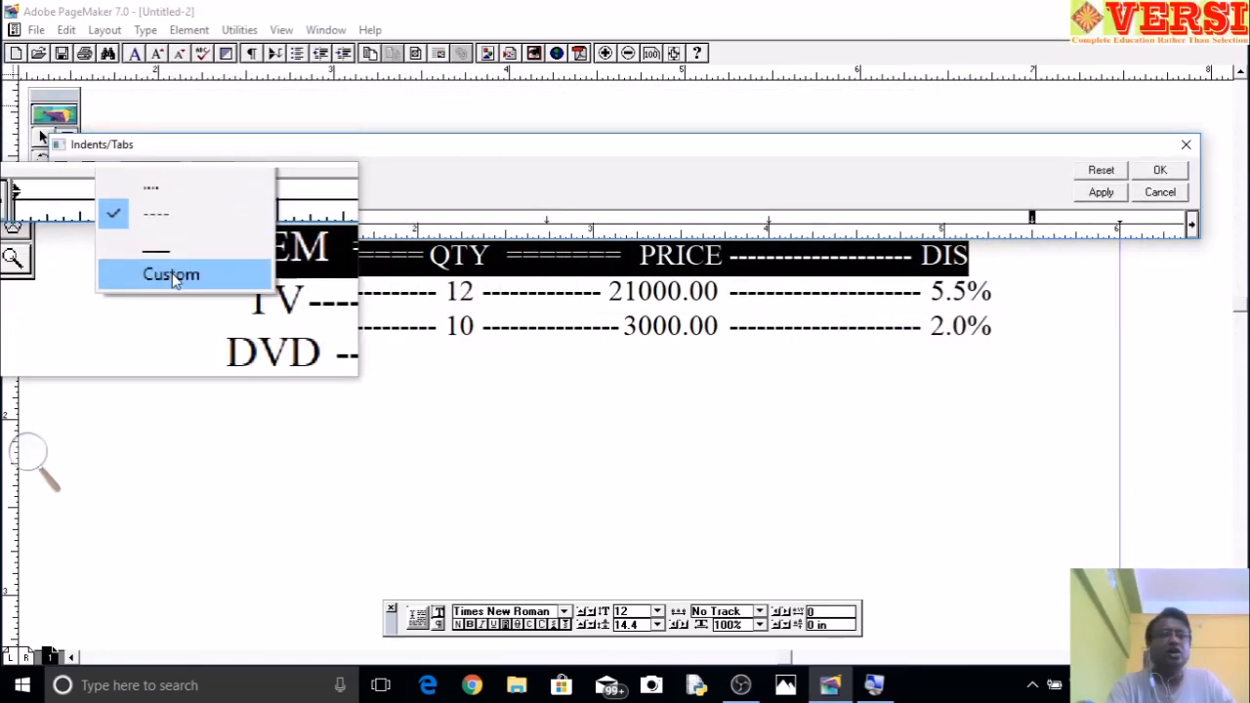
click(173, 276)
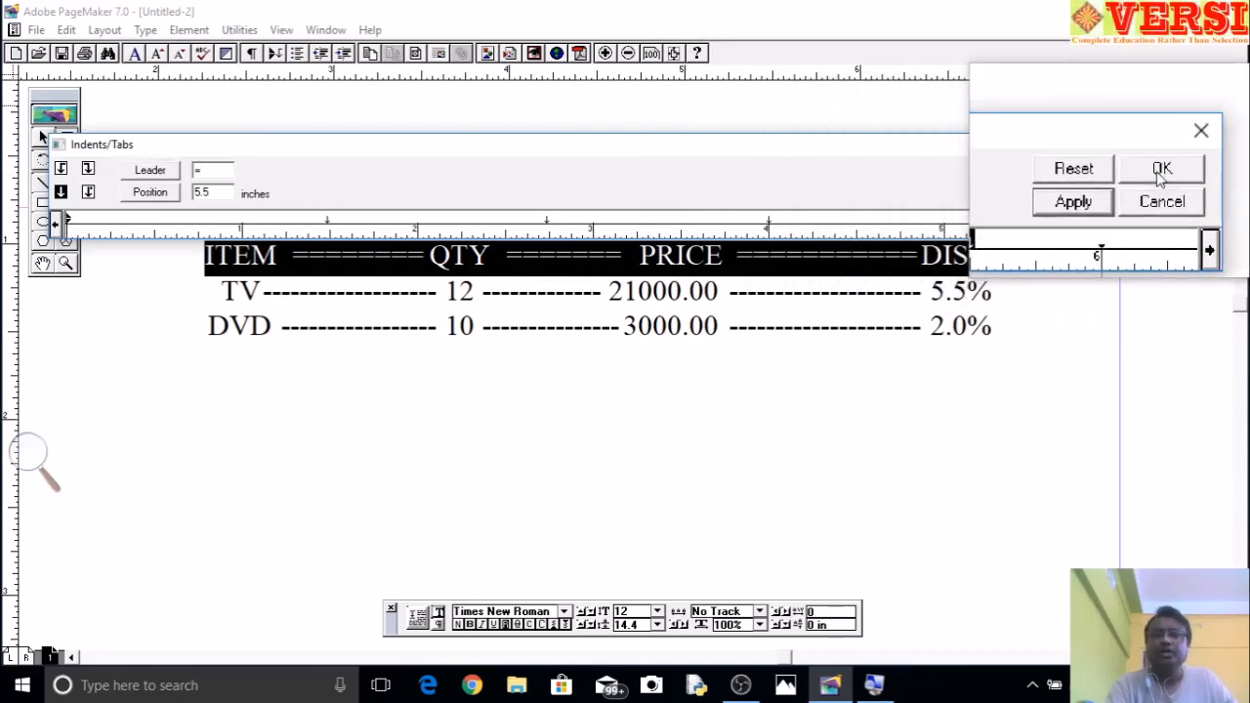
click(1159, 166)
click(856, 438)
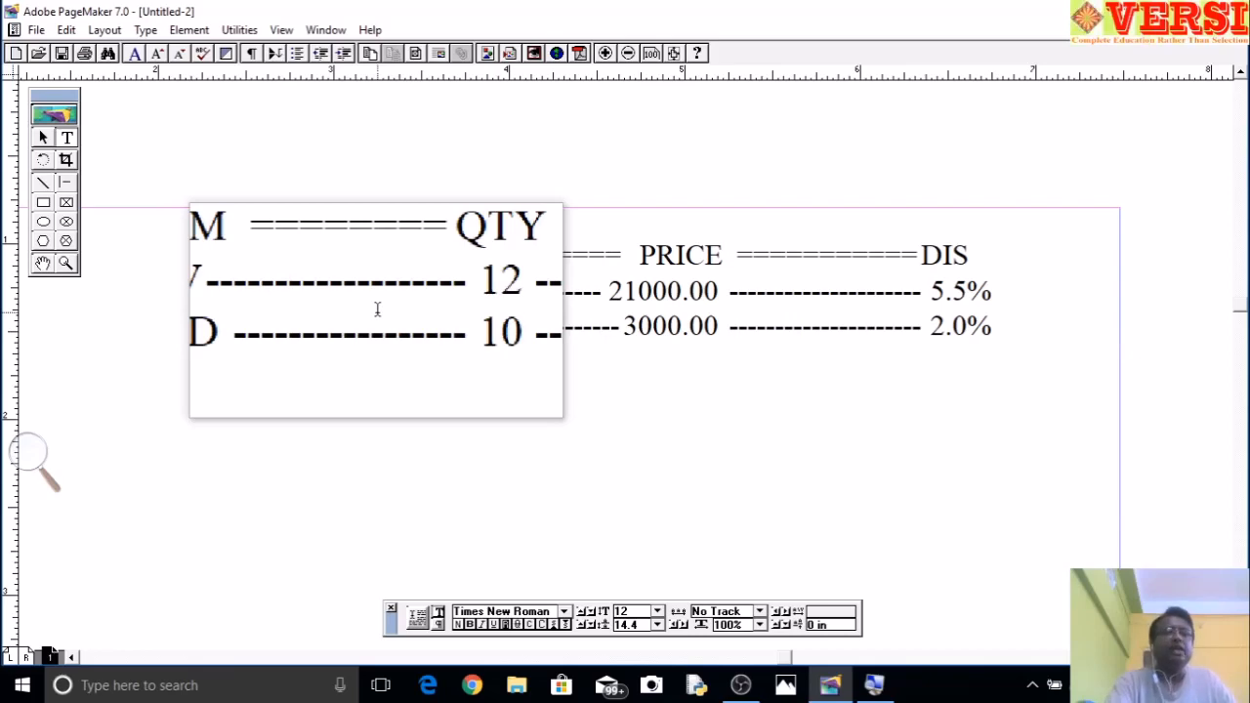
click(155, 29)
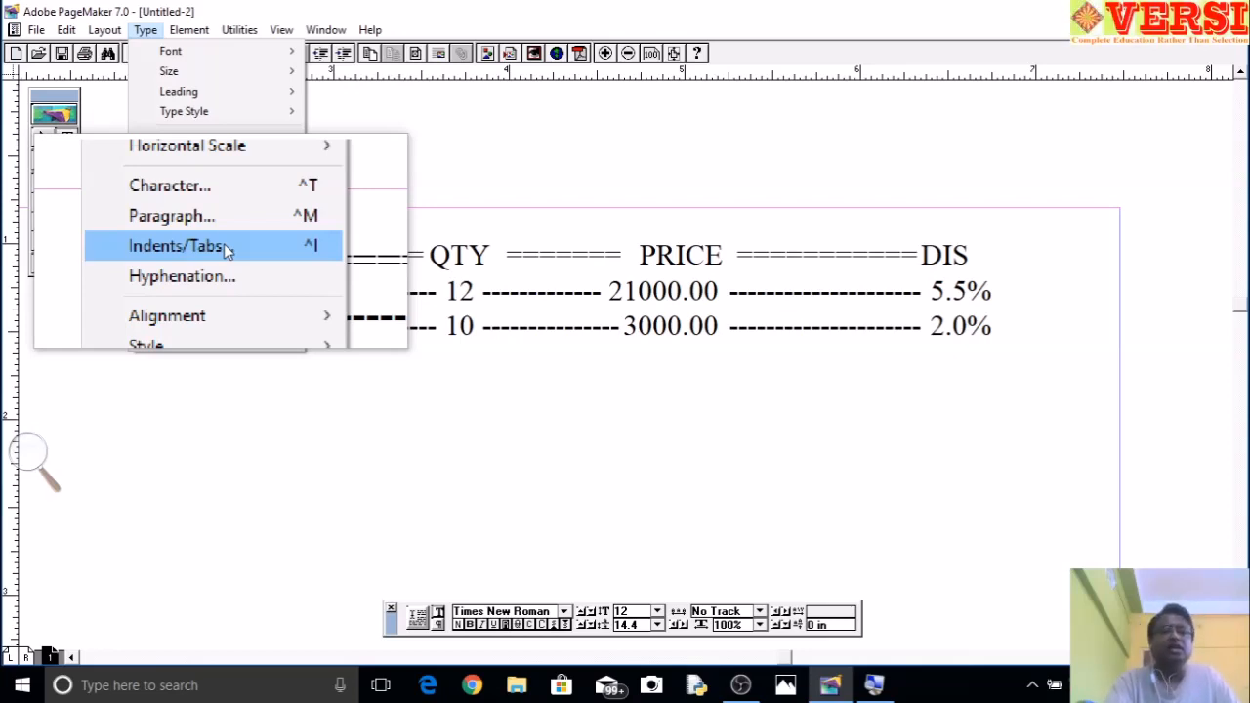
click(225, 246)
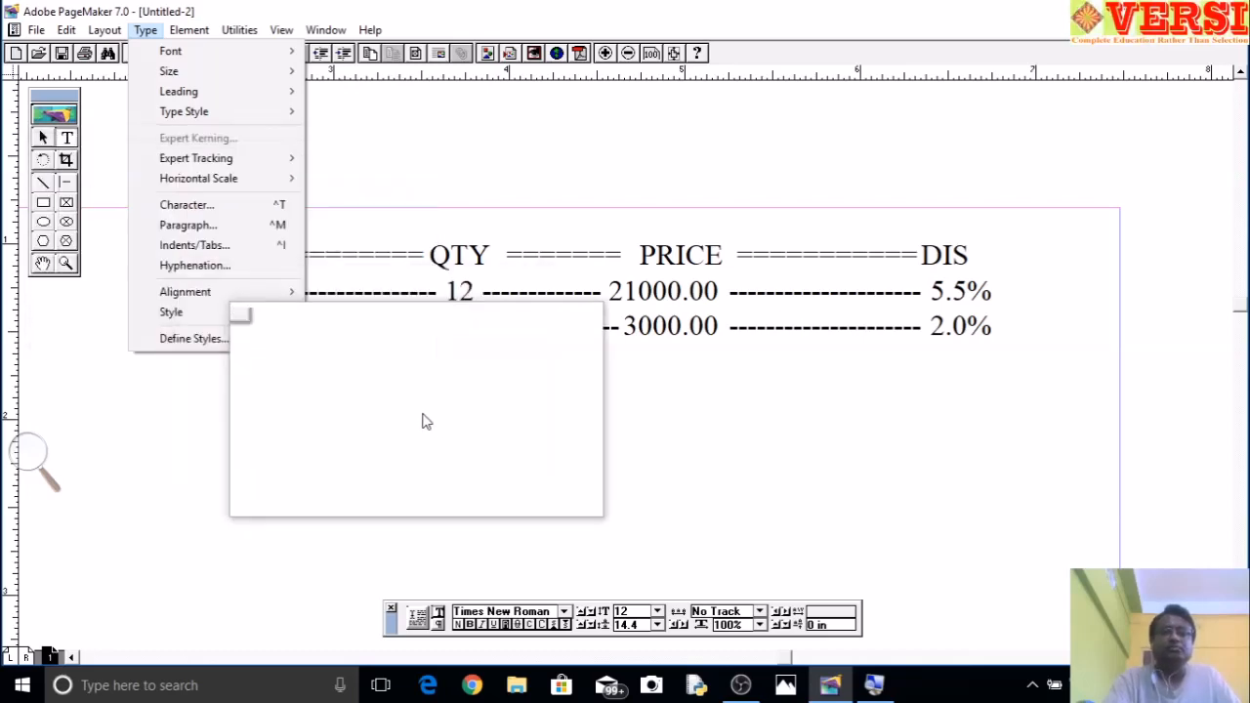